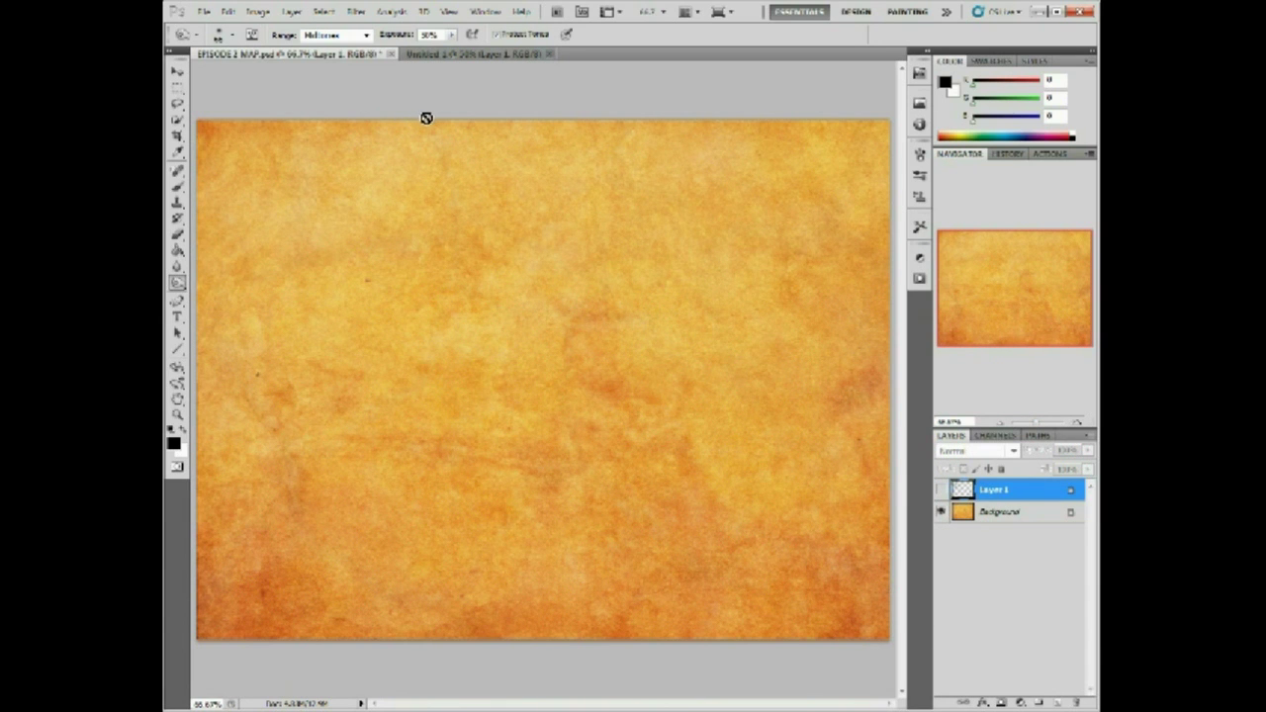
Briefly preview the finished coastline layer, then return to Untitled-1 and zoom in.
left_click(942, 490)
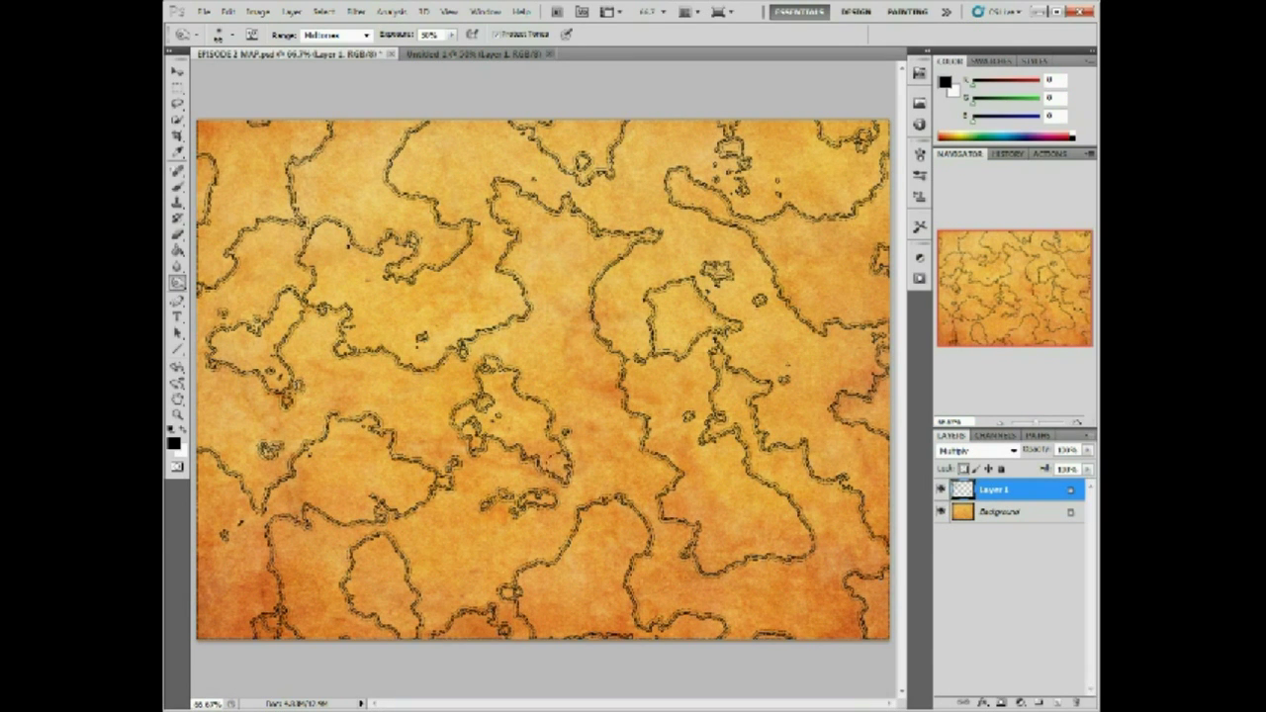
left_click(941, 490)
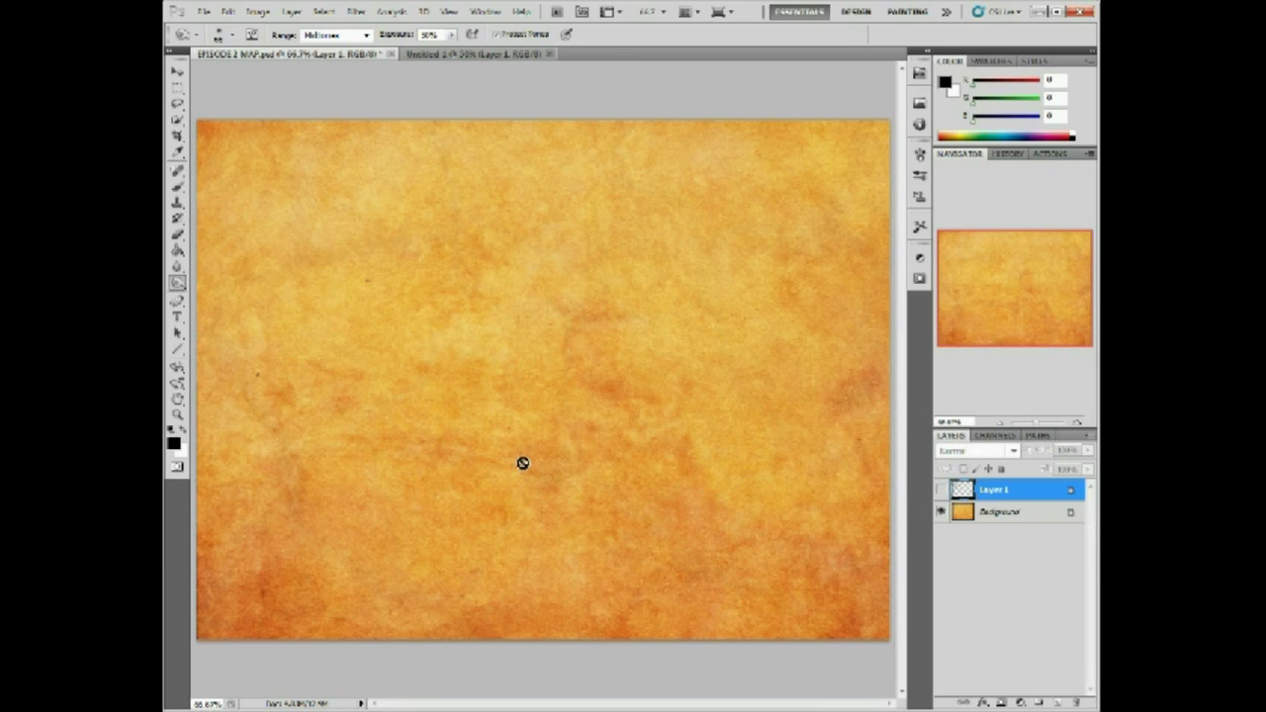
left_click(449, 56)
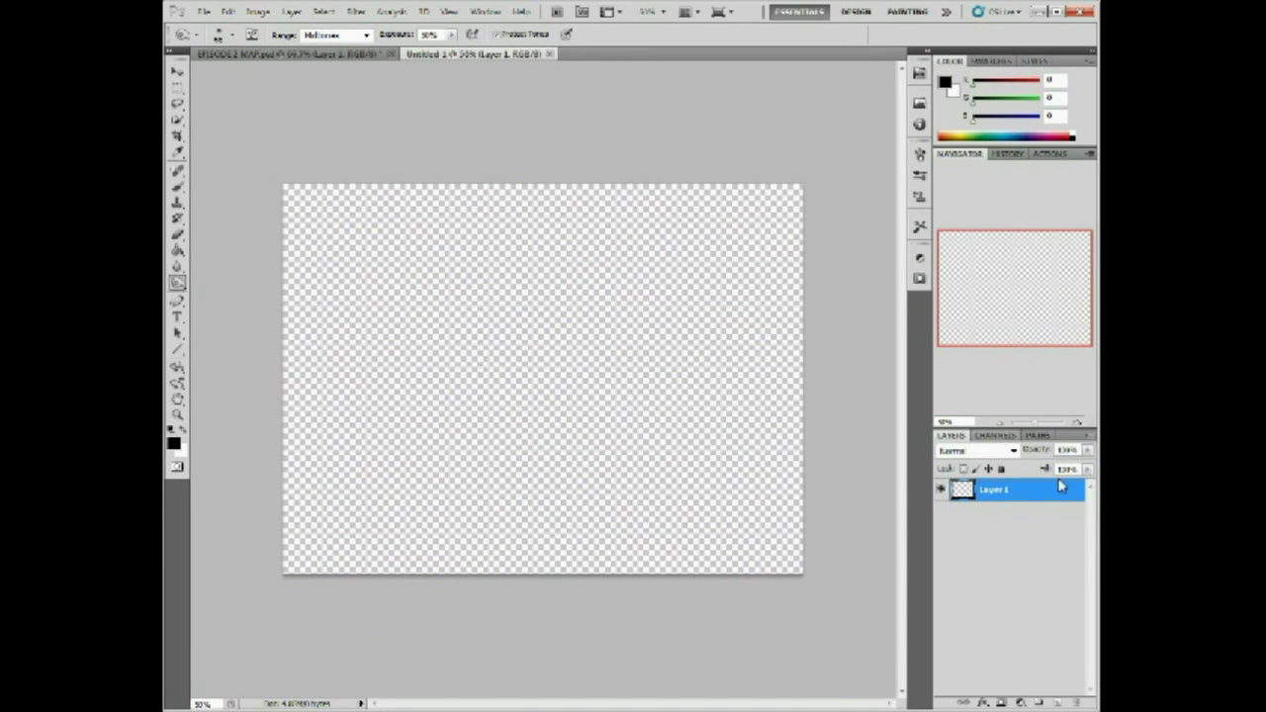
left_click(1076, 423)
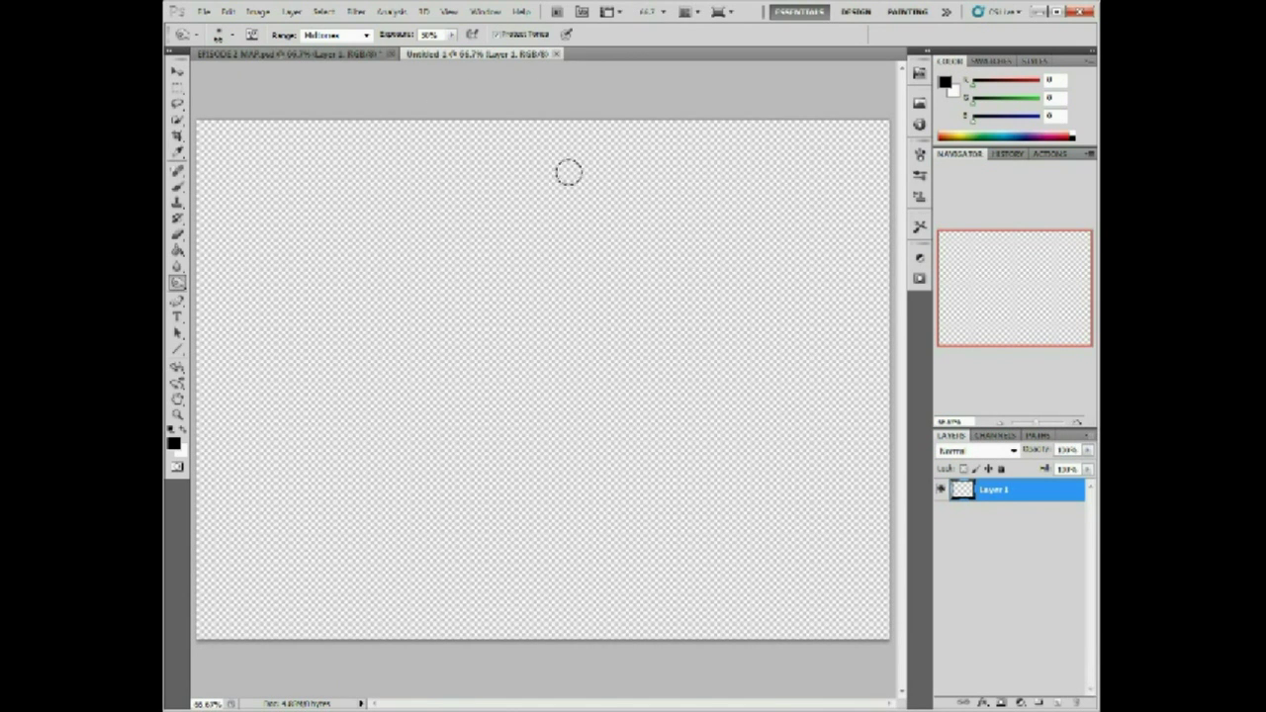
left_click(291, 57)
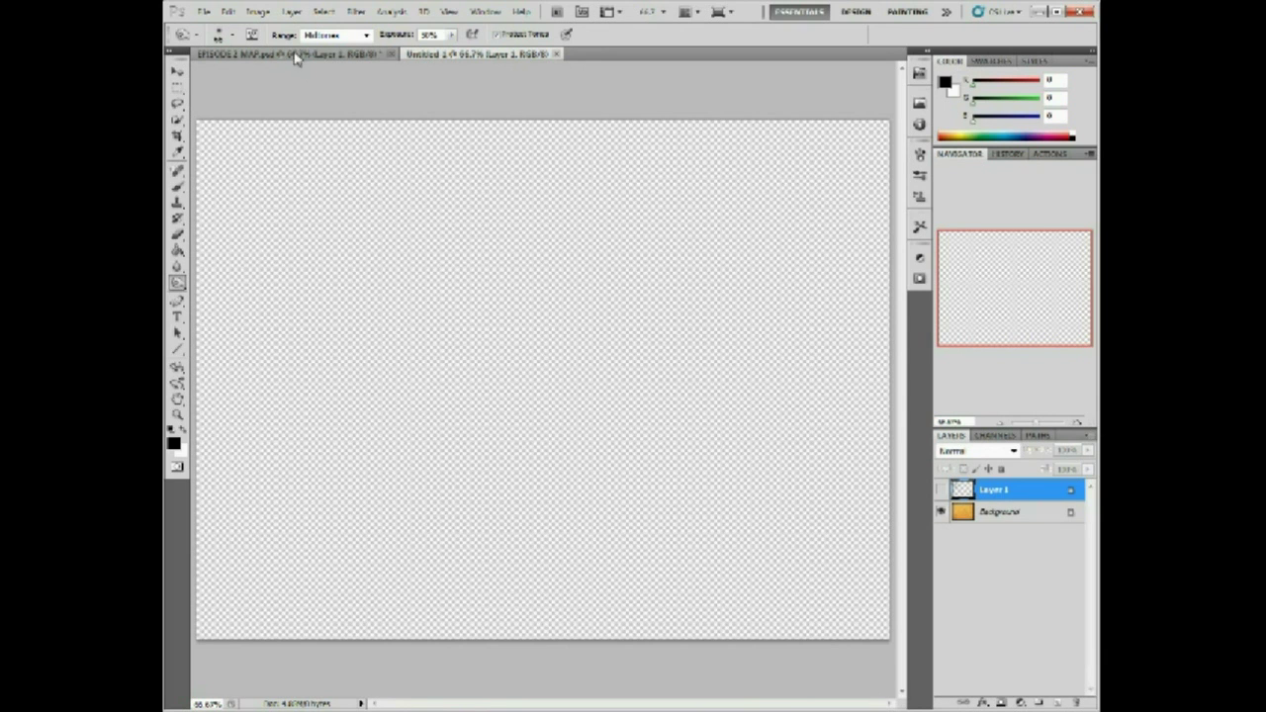
left_click(458, 56)
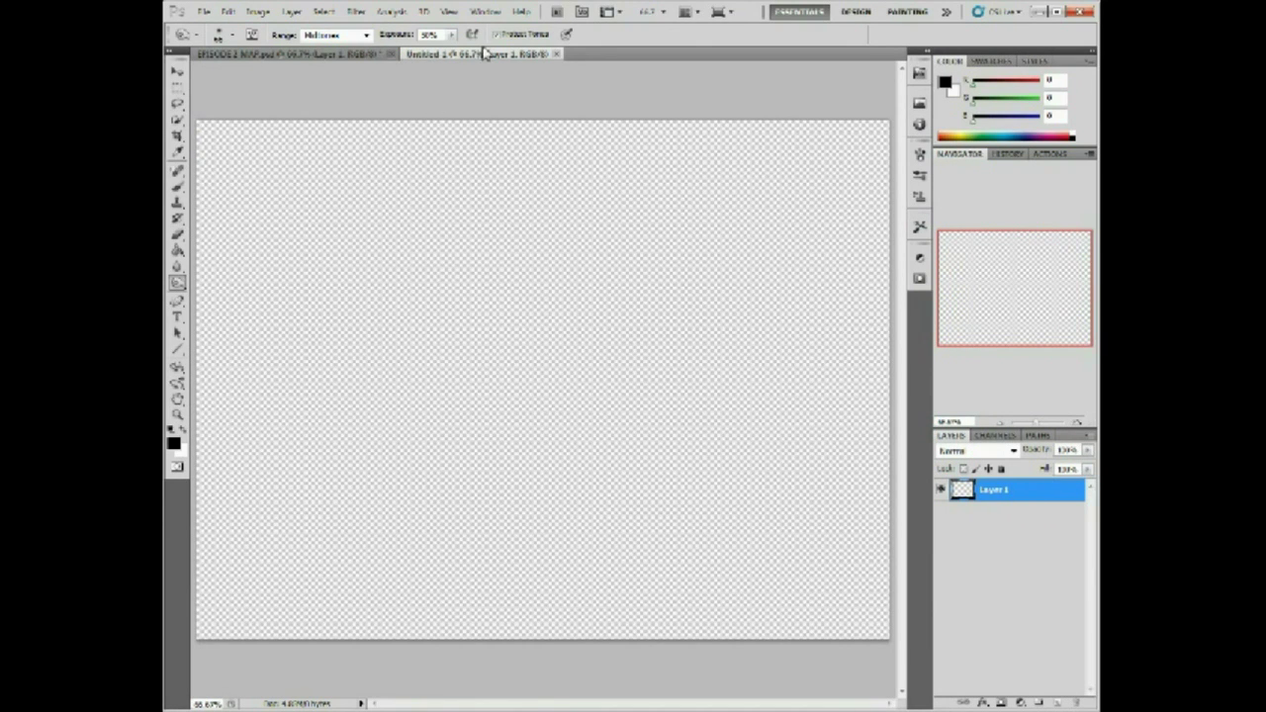
Render grayscale clouds onto the empty Layer 1 with Filter > Render > Clouds.
left_click(356, 11)
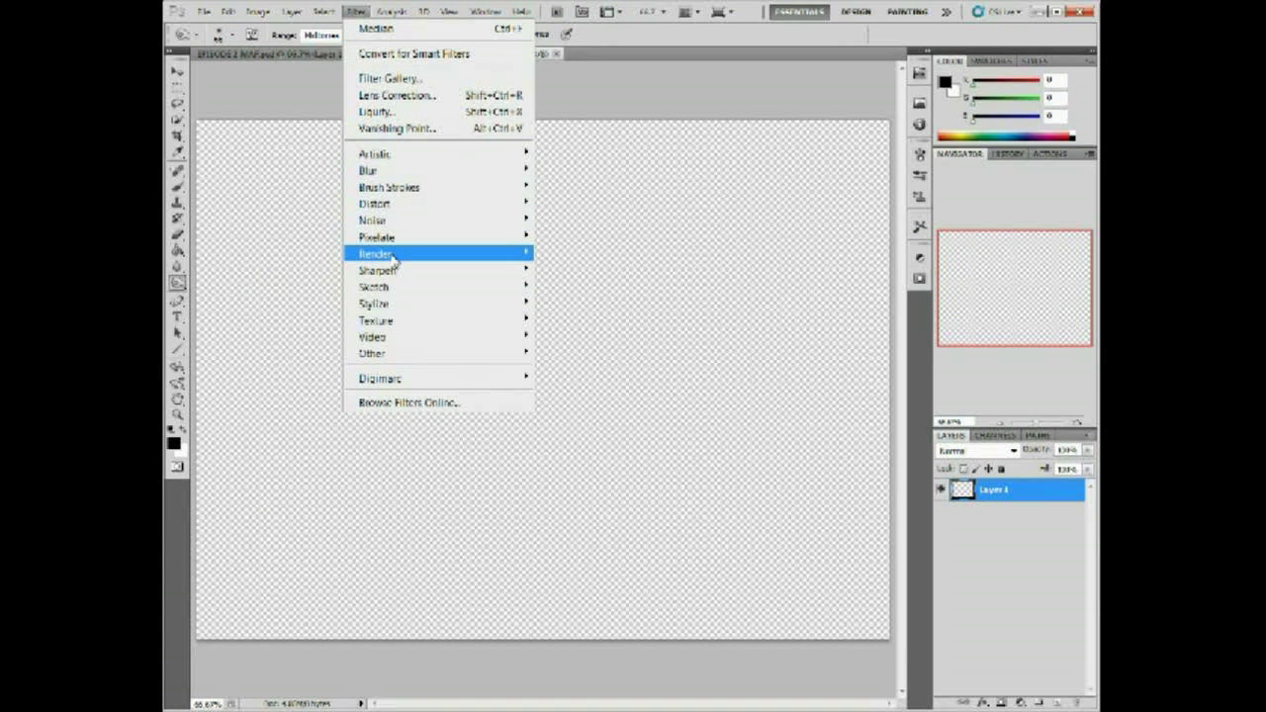
mouse_move(393, 259)
left_click(290, 255)
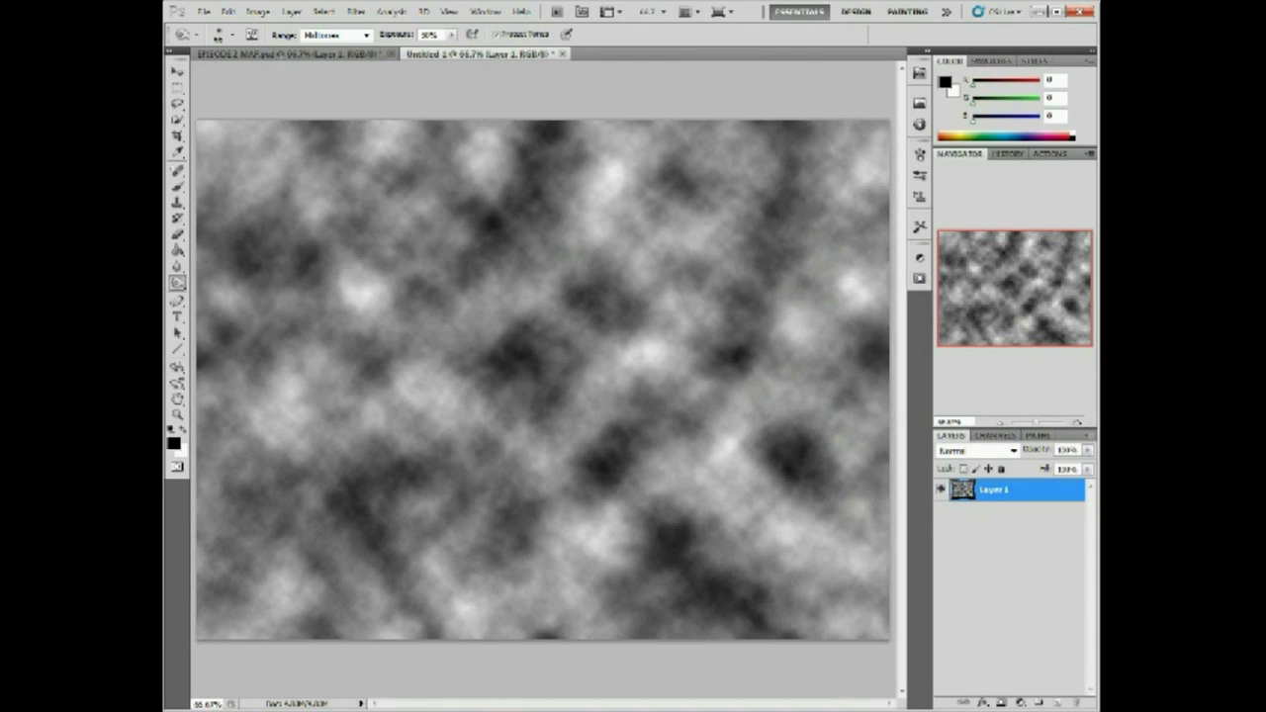
Add a Threshold adjustment layer with its level raised to about 151 so black dominates.
left_click(1019, 702)
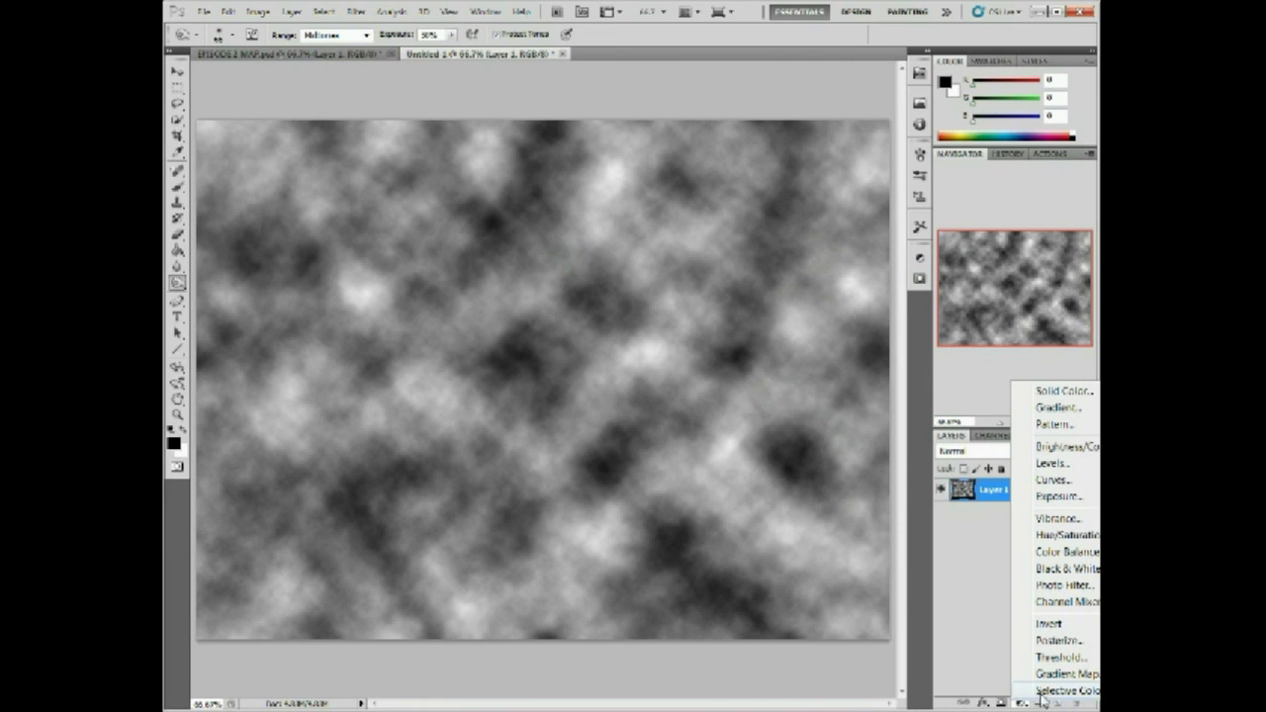
left_click(1062, 657)
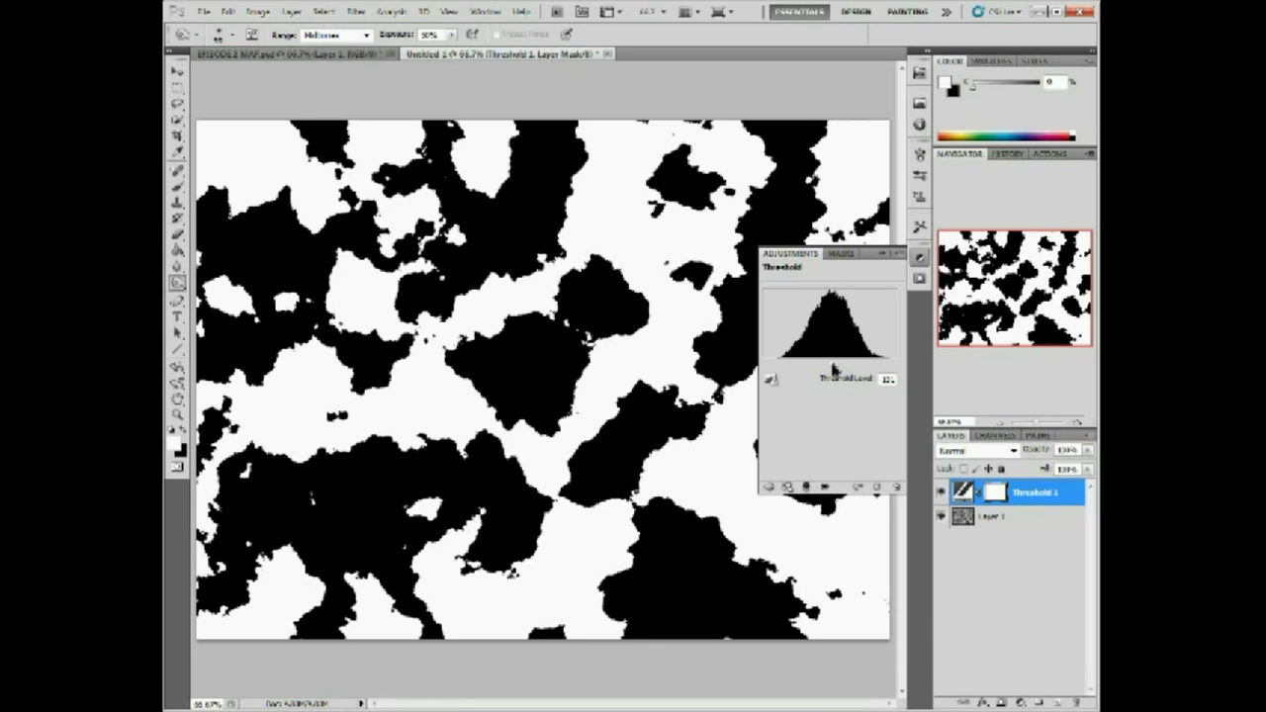
mouse_move(833, 370)
left_mouse_down()
mouse_move(872, 368)
mouse_move(818, 368)
mouse_move(838, 368)
left_mouse_up()
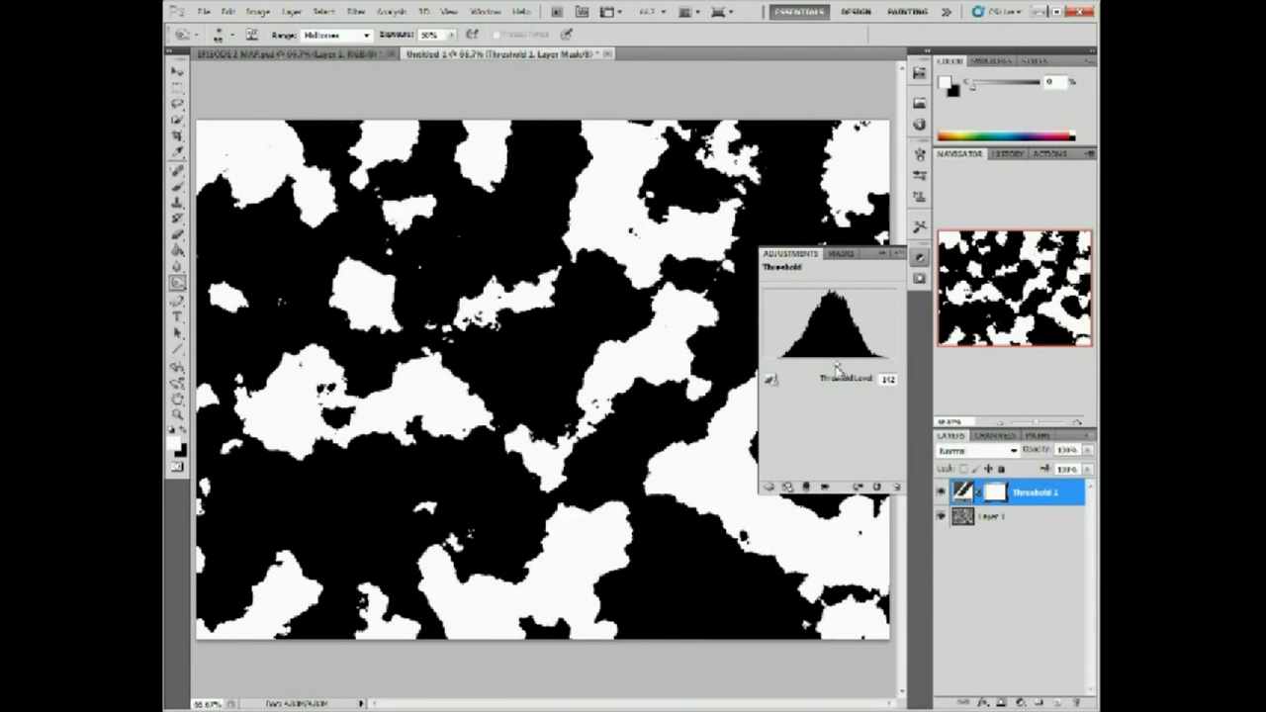
left_click(883, 255)
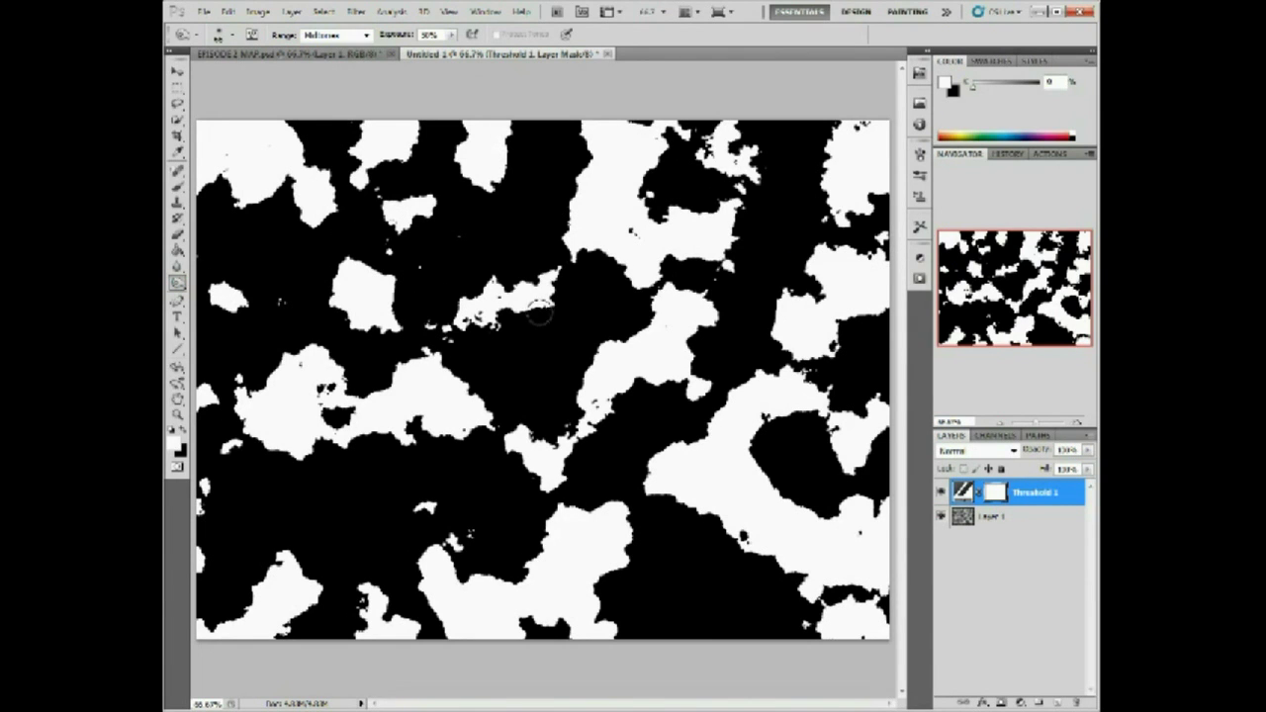
left_click(177, 283)
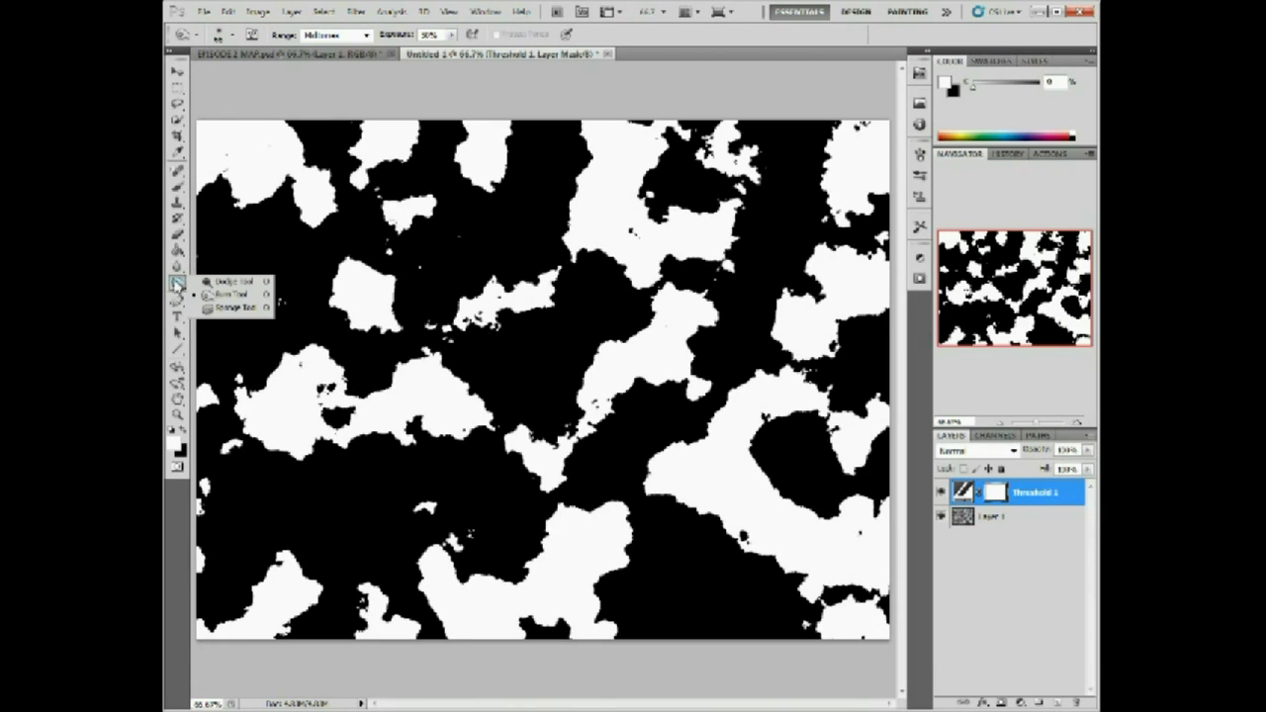
Paint tonal changes on the clouds layer to join central landmasses and add three white islands.
left_click(223, 295)
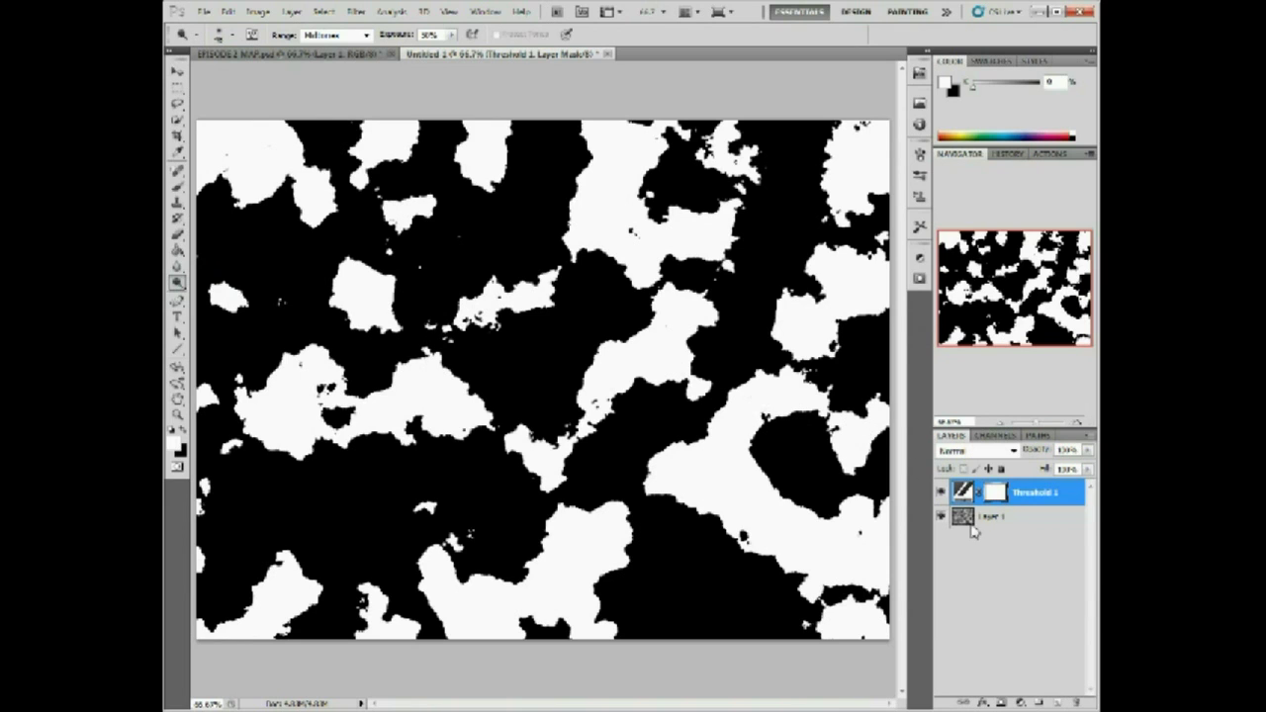
left_click(994, 513)
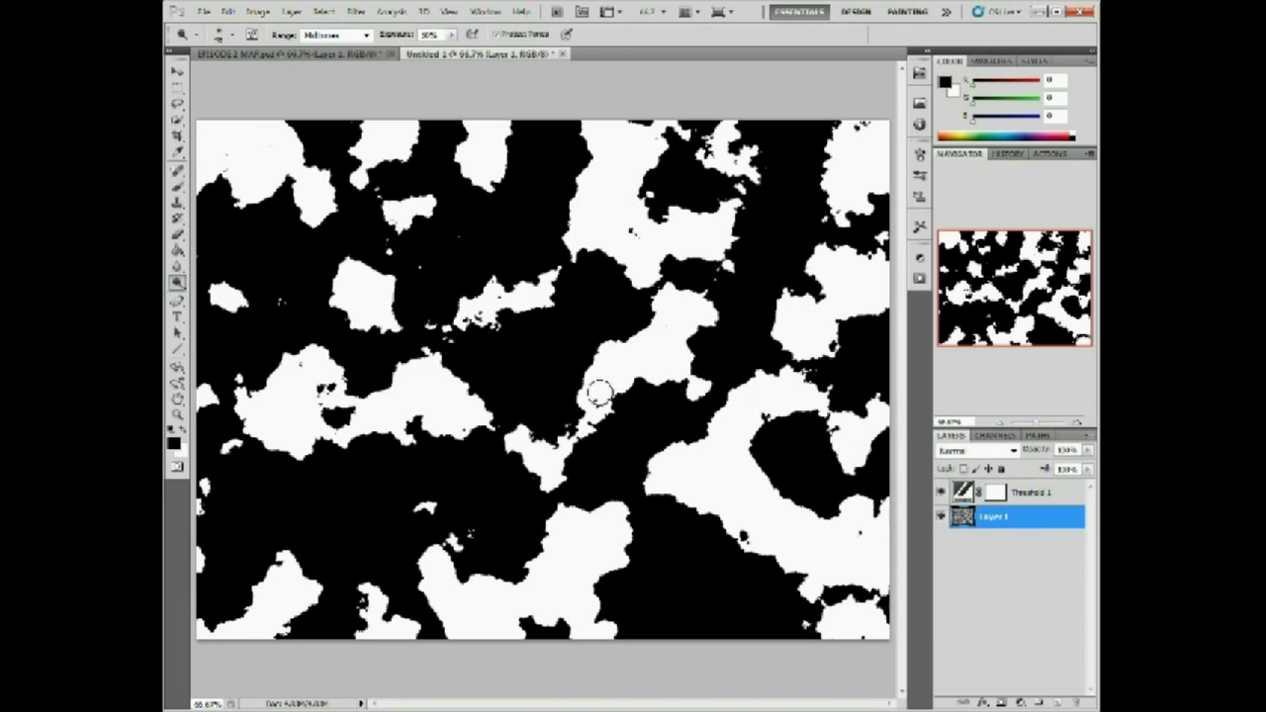
mouse_move(472, 314)
left_mouse_down()
mouse_move(425, 357)
mouse_move(577, 271)
mouse_move(594, 242)
mouse_move(549, 288)
mouse_move(602, 240)
mouse_move(570, 271)
mouse_move(656, 265)
left_mouse_up()
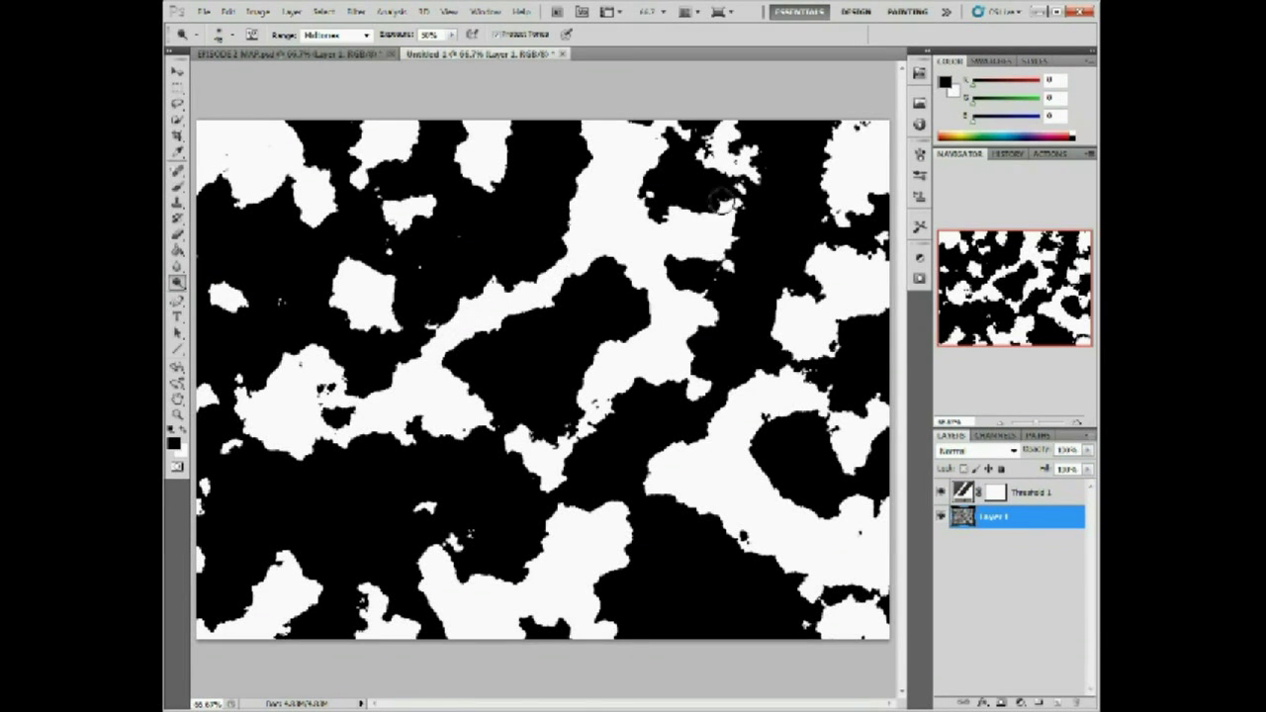
mouse_move(546, 491)
left_mouse_down()
mouse_move(482, 420)
mouse_move(451, 419)
mouse_move(430, 460)
mouse_move(718, 557)
mouse_move(625, 572)
mouse_move(669, 562)
mouse_move(744, 574)
mouse_move(744, 619)
mouse_move(728, 623)
mouse_move(814, 615)
mouse_move(730, 435)
mouse_move(731, 474)
mouse_move(709, 484)
mouse_move(819, 329)
mouse_move(851, 197)
mouse_move(843, 262)
mouse_move(374, 171)
mouse_move(346, 200)
mouse_move(383, 327)
mouse_move(416, 231)
mouse_move(483, 285)
mouse_move(497, 275)
mouse_move(421, 205)
mouse_move(447, 272)
mouse_move(485, 242)
mouse_move(479, 230)
mouse_move(468, 272)
left_mouse_up()
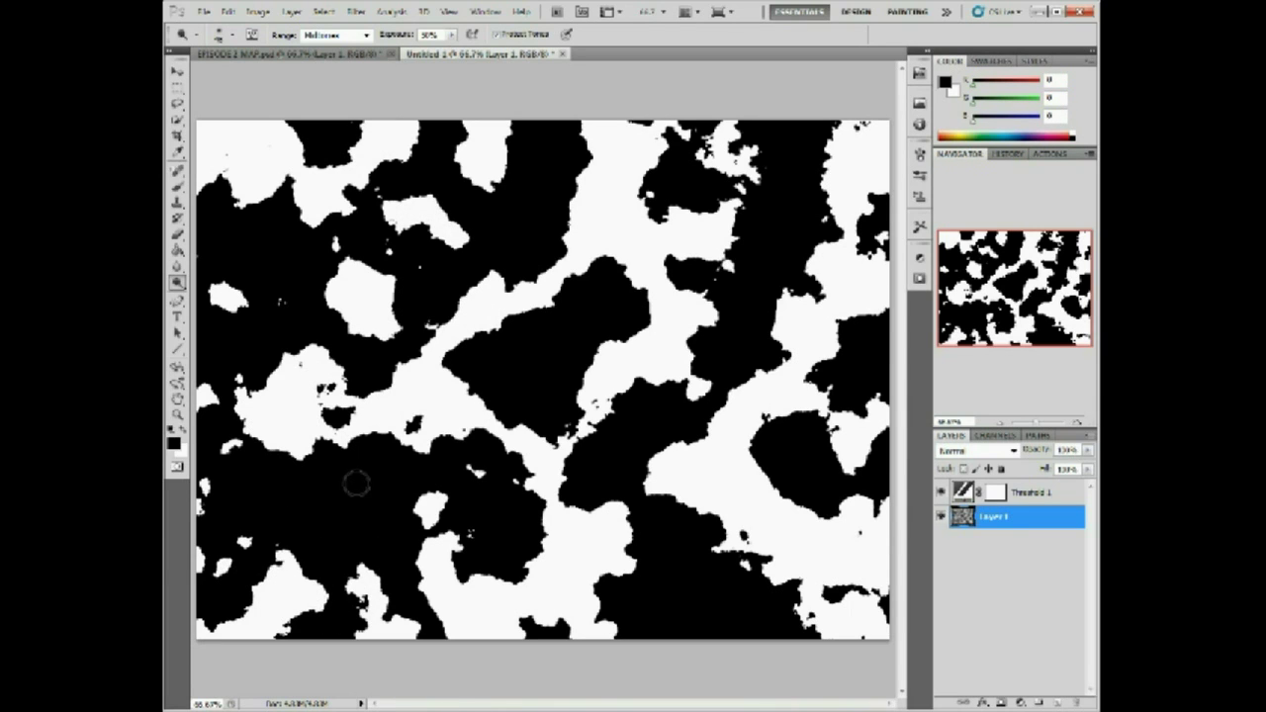
left_click(583, 335)
left_click(521, 382)
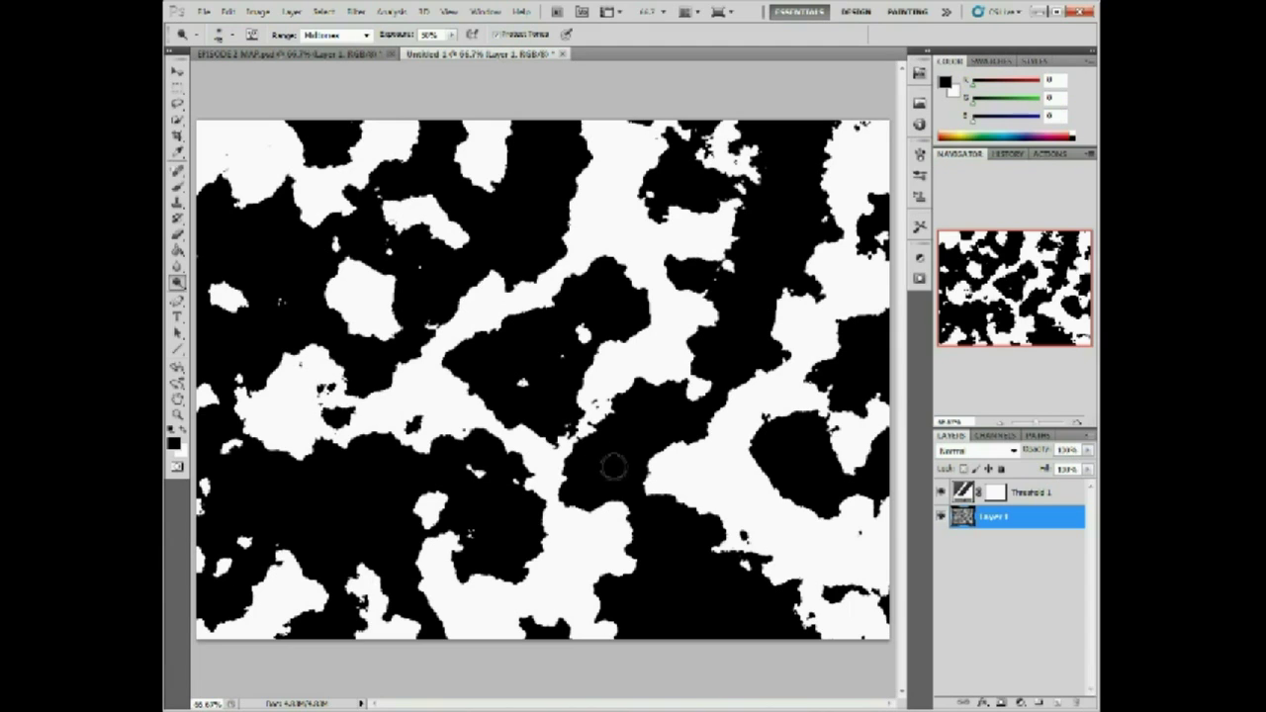
left_click(639, 413)
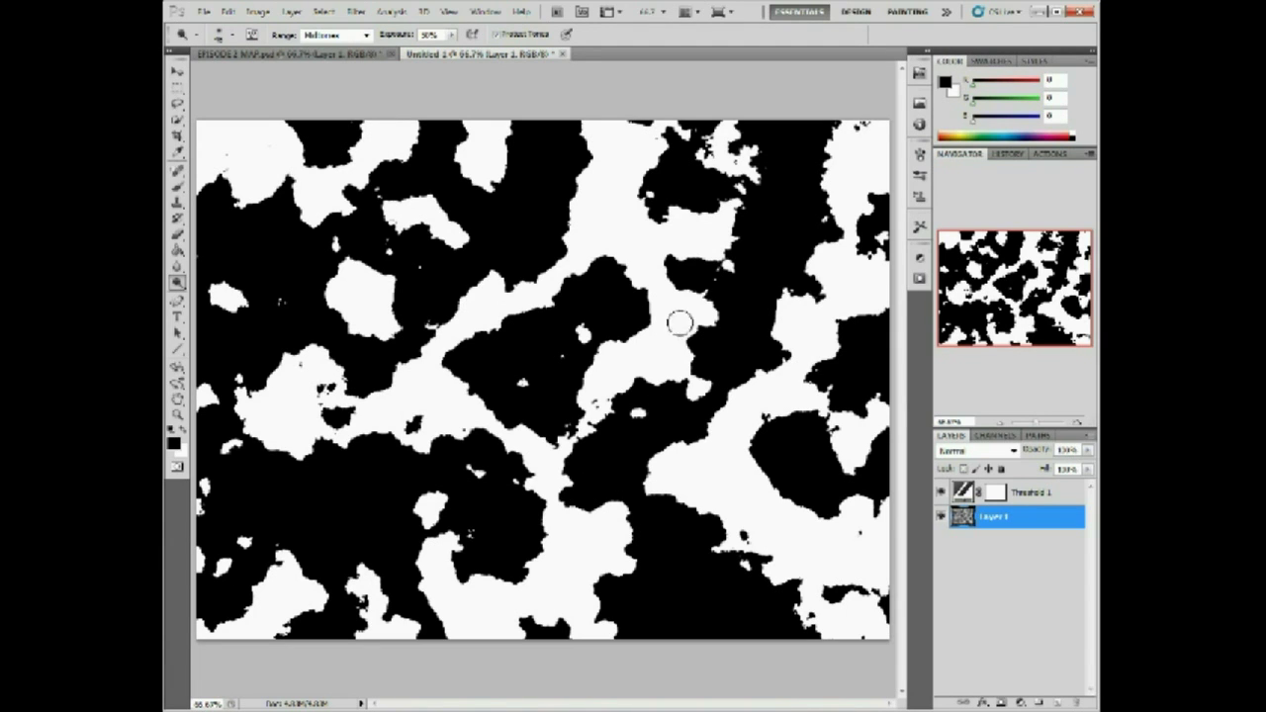
left_click(1046, 492)
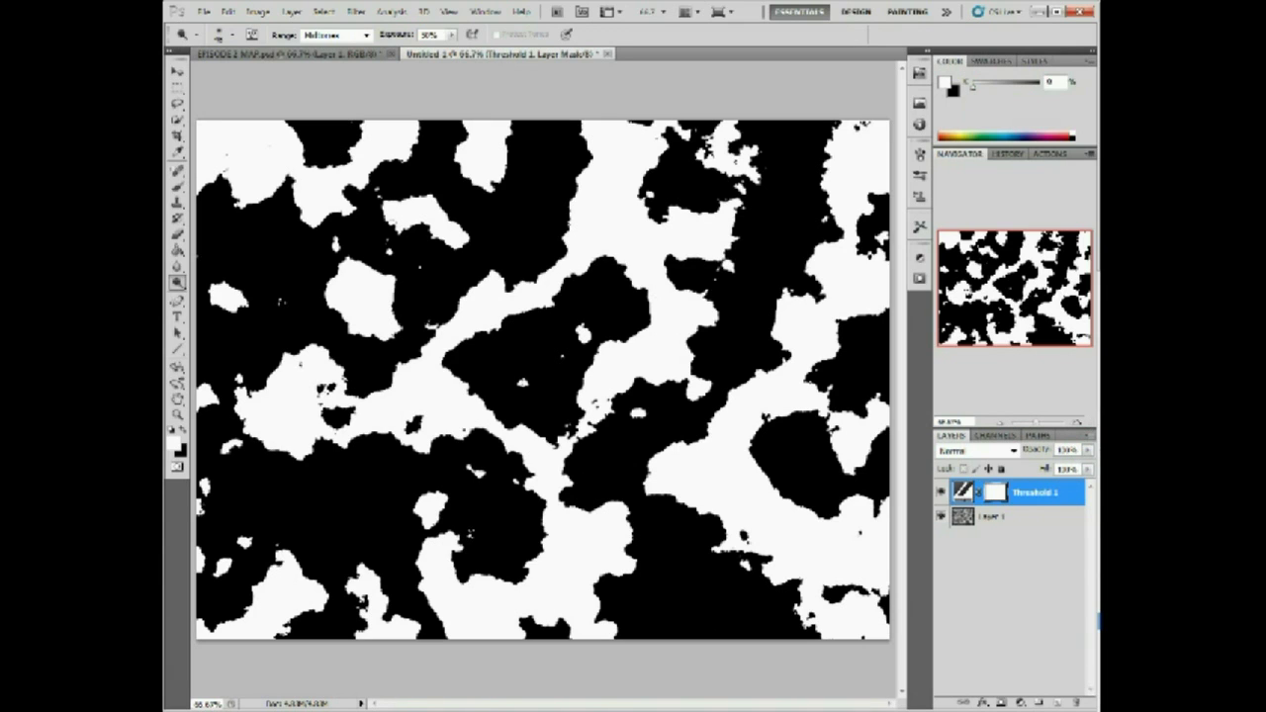
Flatten and select the threshold map, then paste it into a new Alpha 2 channel.
left_click(1098, 621)
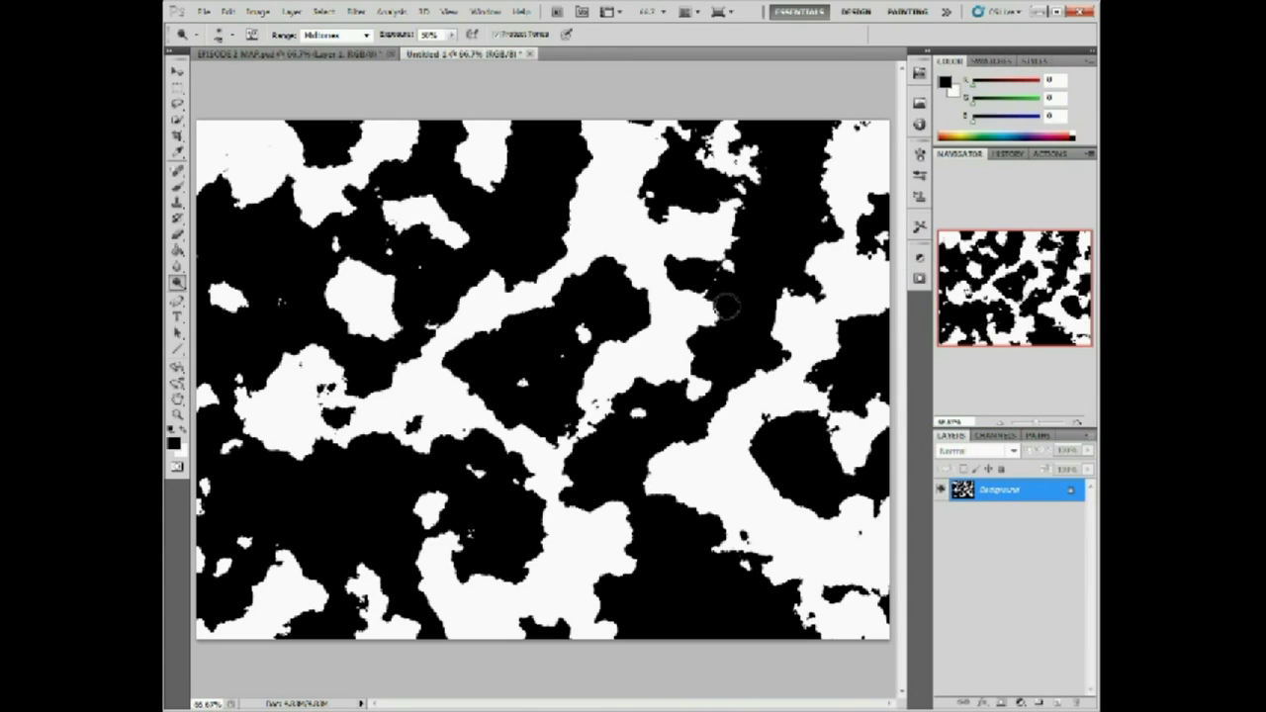
key("ctrl+a")
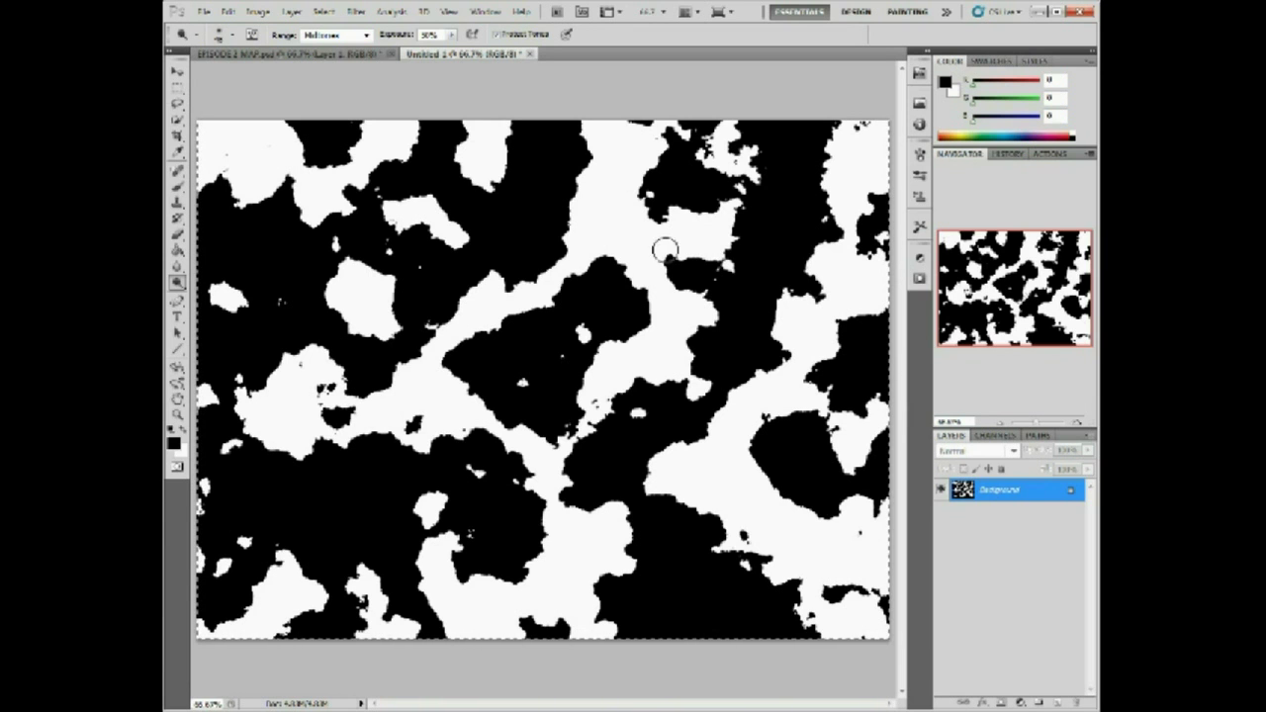
left_click(287, 54)
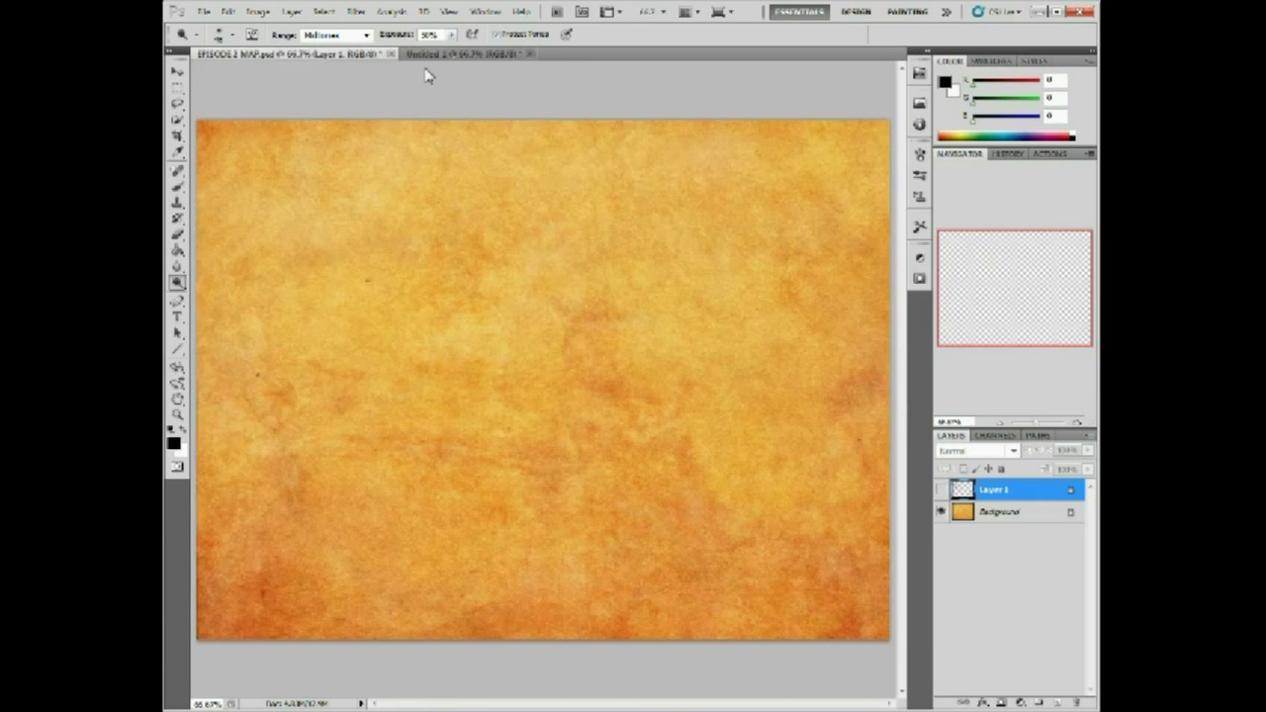
left_click(996, 436)
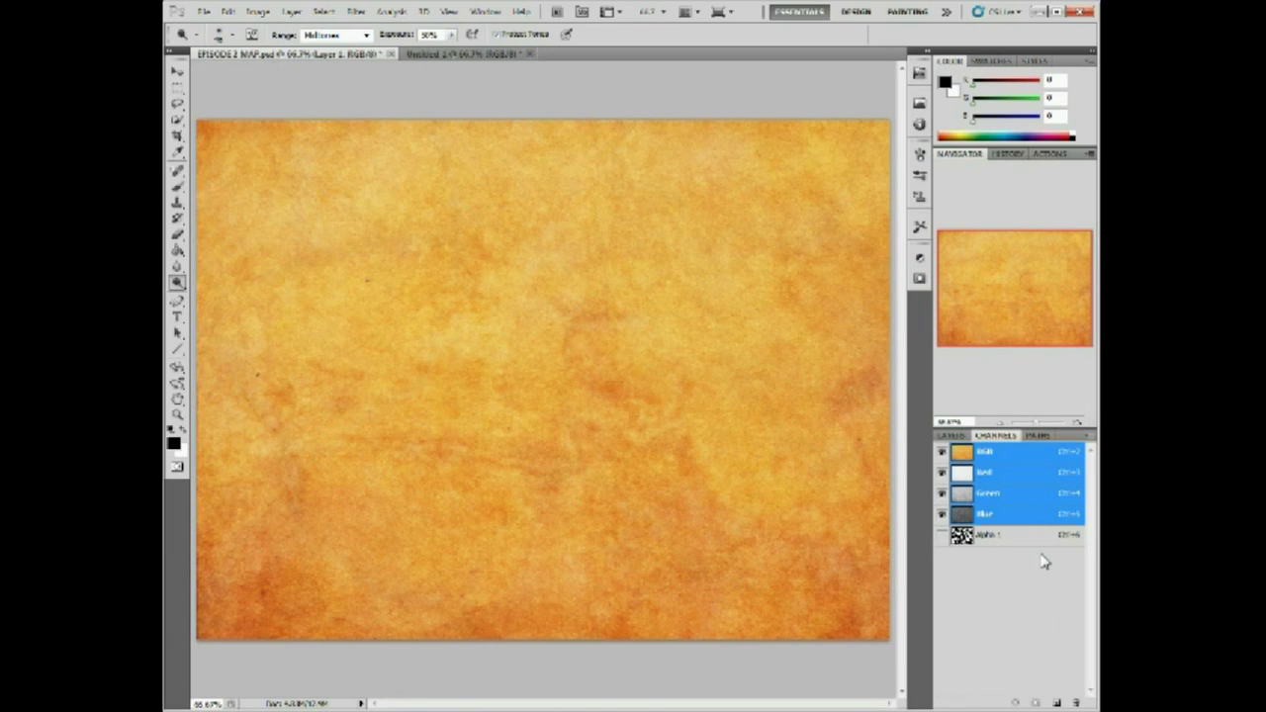
left_click(1002, 537)
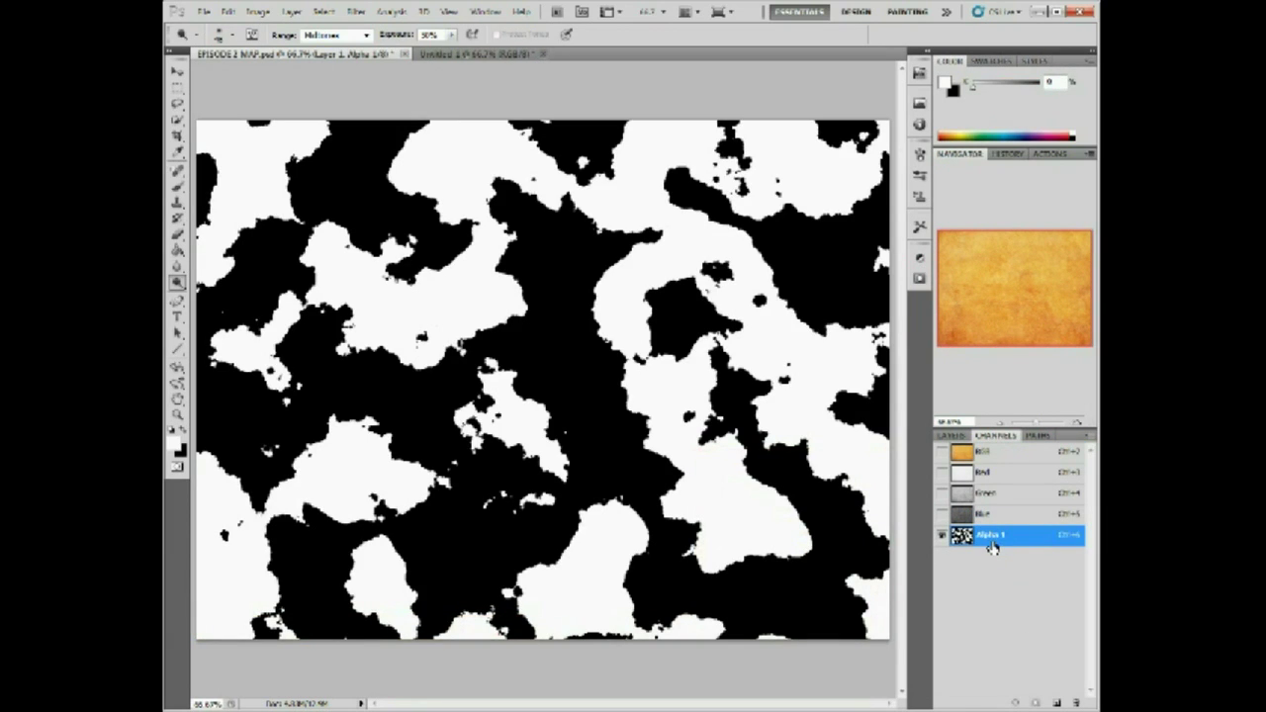
left_click(1056, 703)
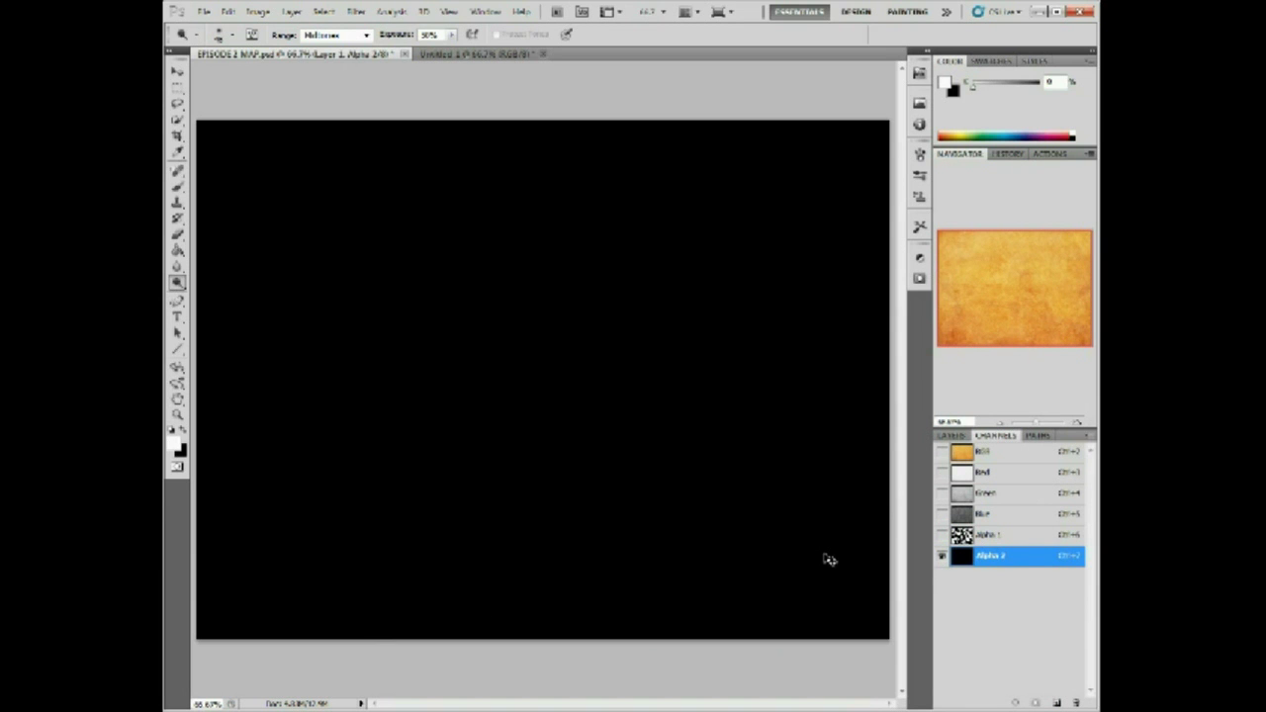
key("ctrl+v")
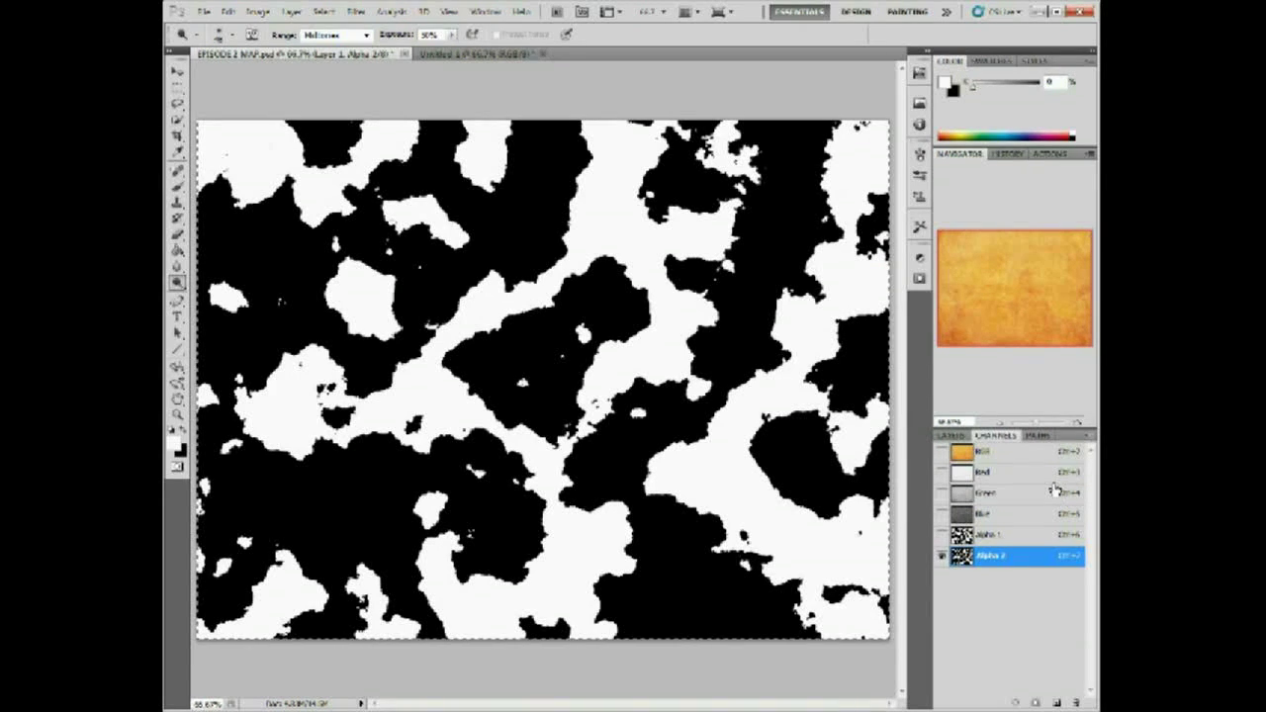
left_click(950, 436)
Rename the old Layer 1 and add a new empty layer above it.
left_click(1013, 491)
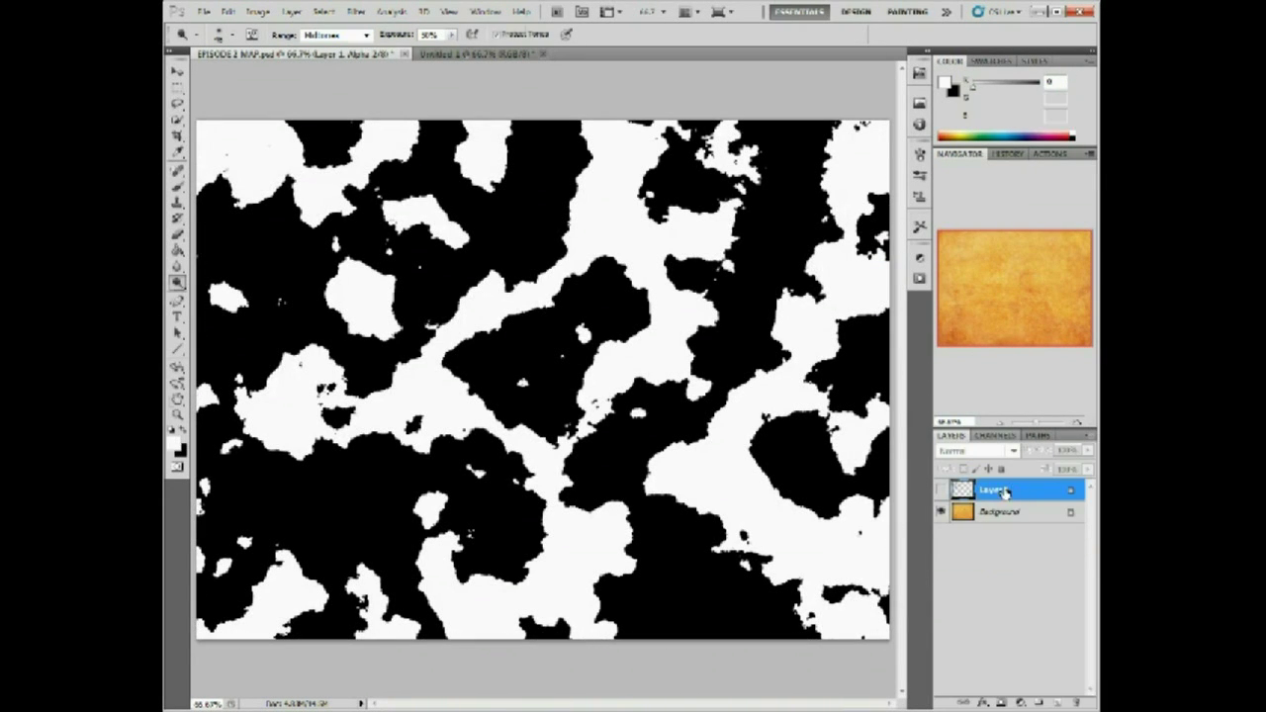
double_click(1004, 491)
left_click(1030, 154)
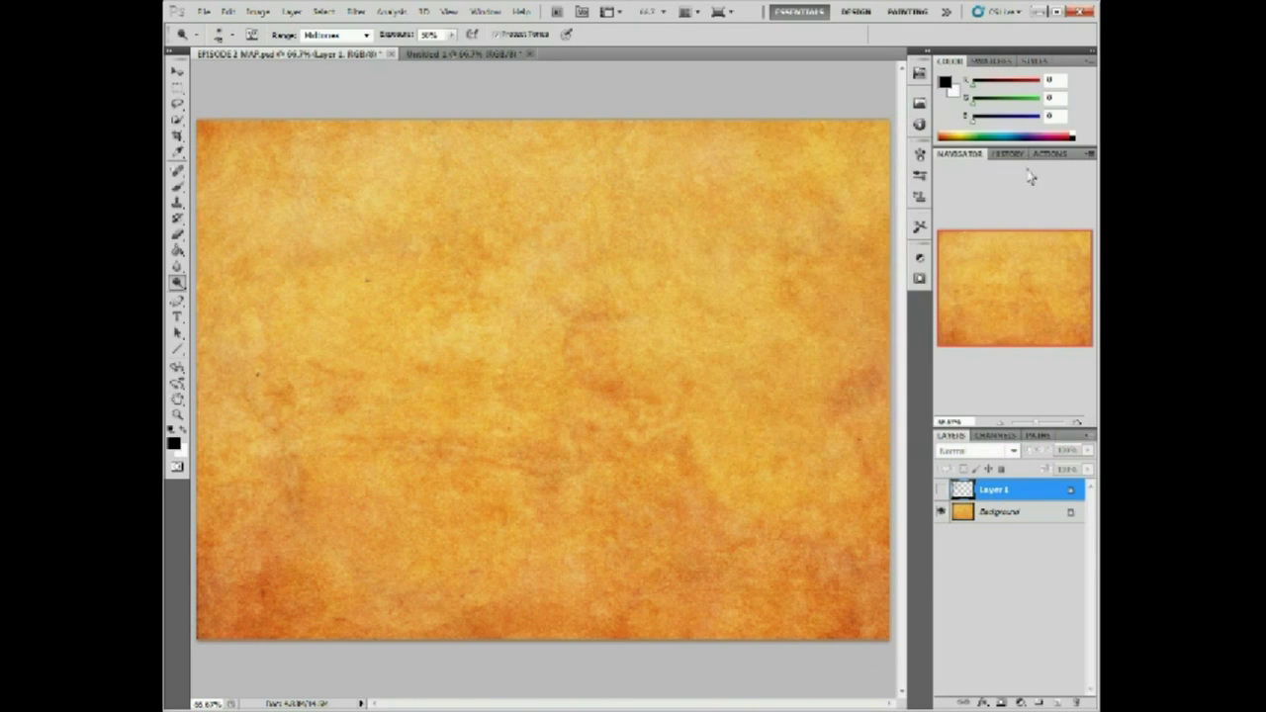
double_click(995, 491)
key("Return")
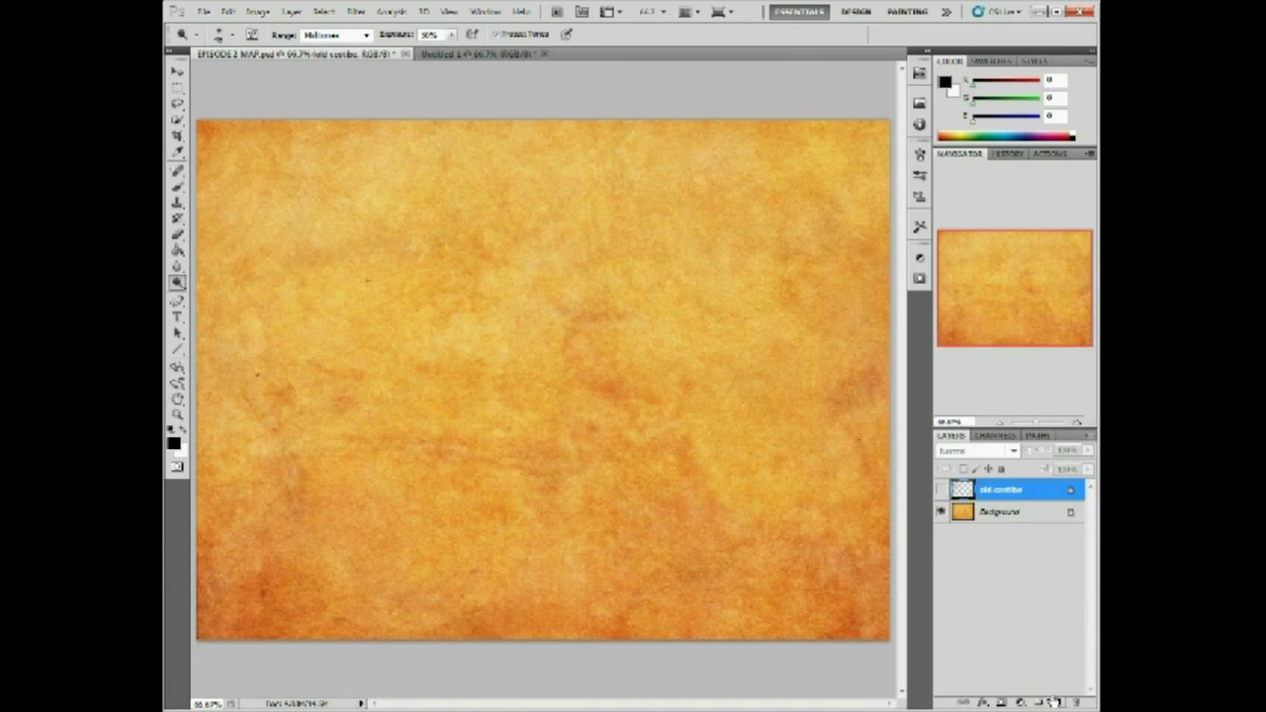
left_click(1057, 701)
Load the Alpha 2 land shapes as a selection and make the new Layer 1 active.
left_click(994, 435)
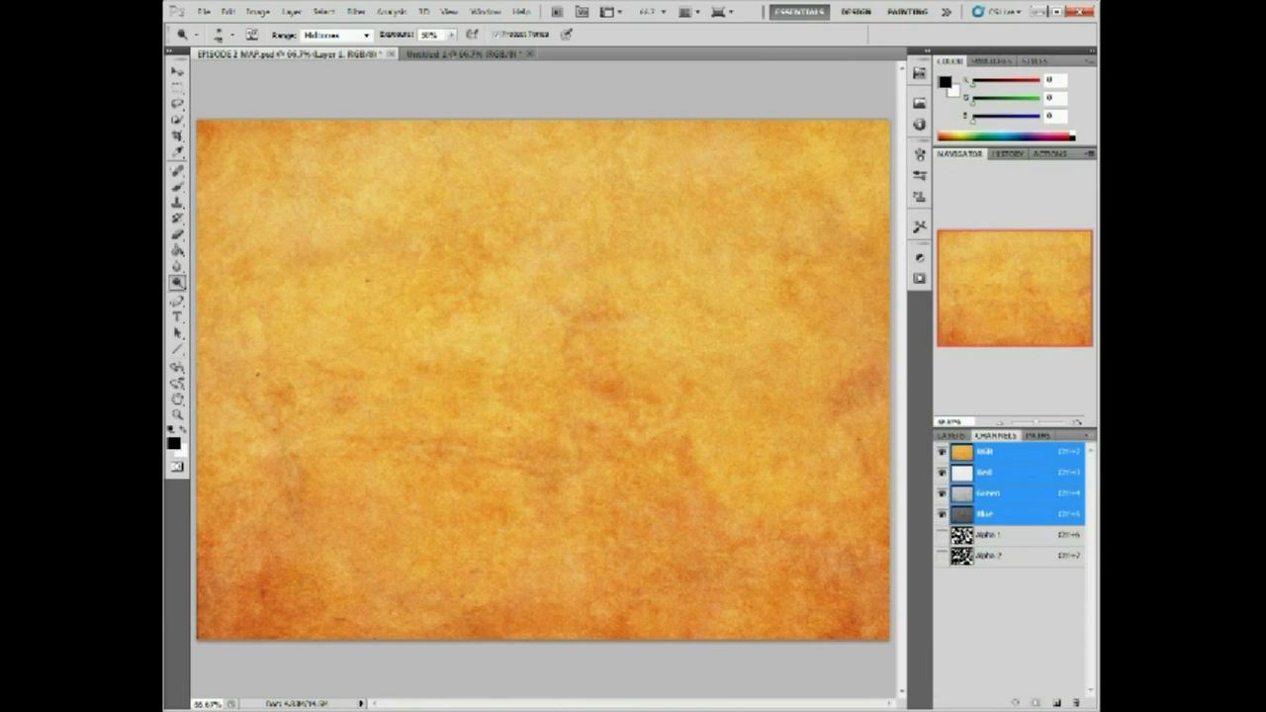
left_click(989, 535)
left_click(997, 557)
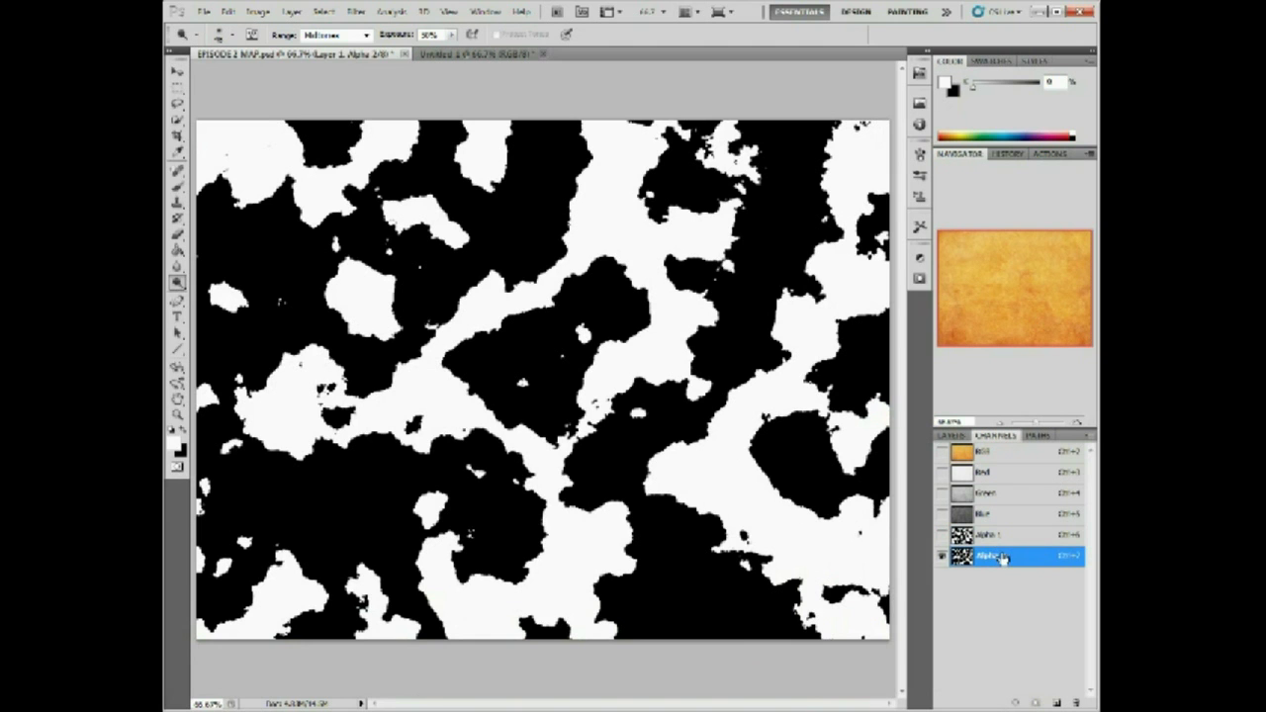
left_click(1002, 559, "ctrl")
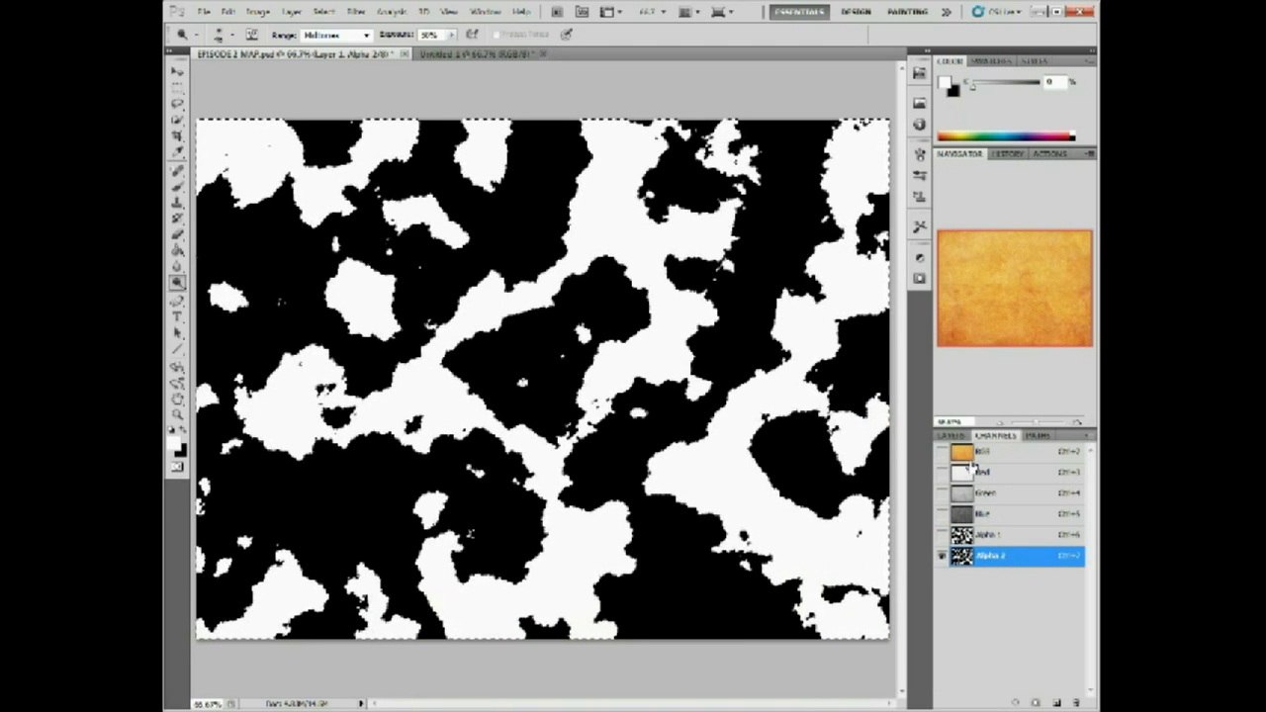
left_click(952, 436)
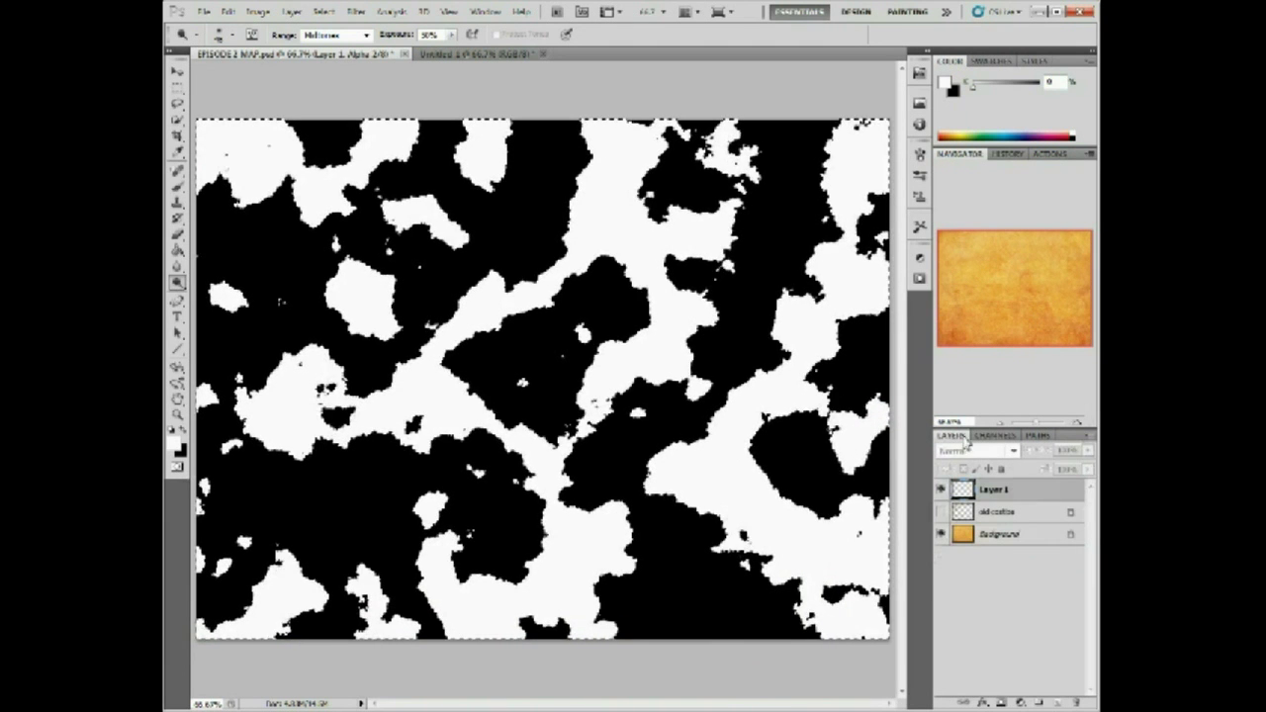
left_click(1009, 496)
key("ctrl+h")
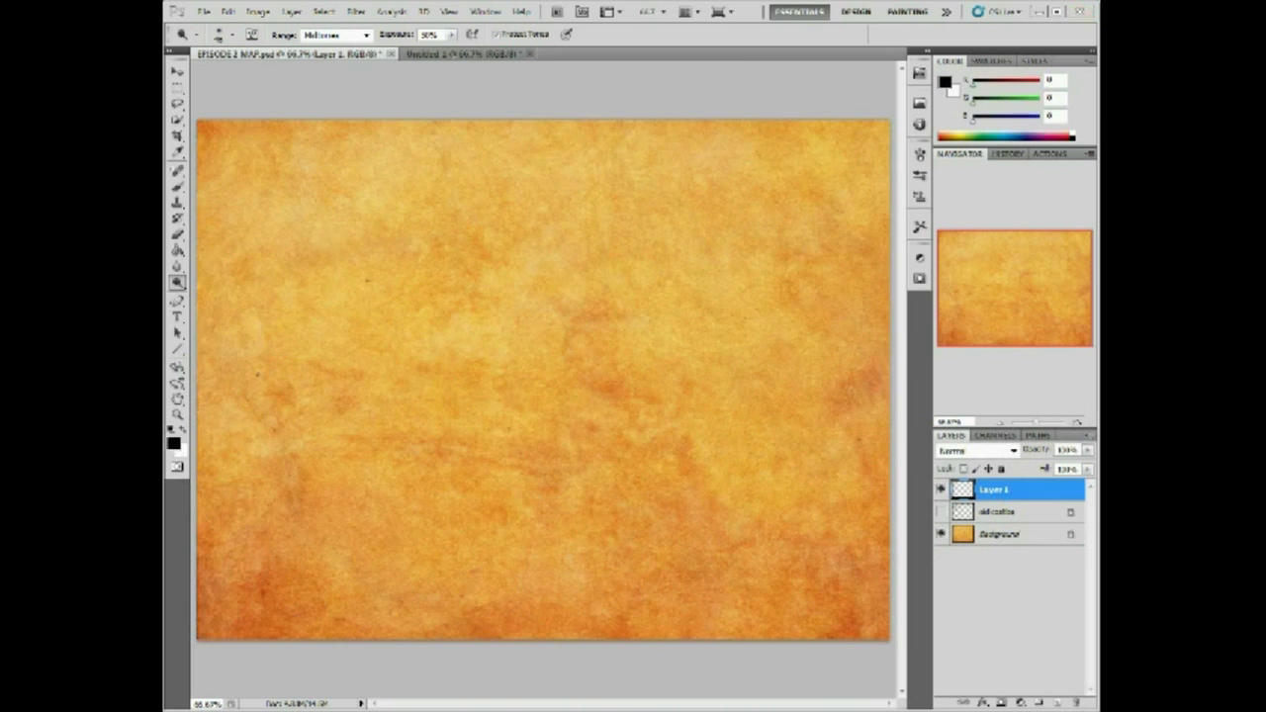
key("ctrl+h")
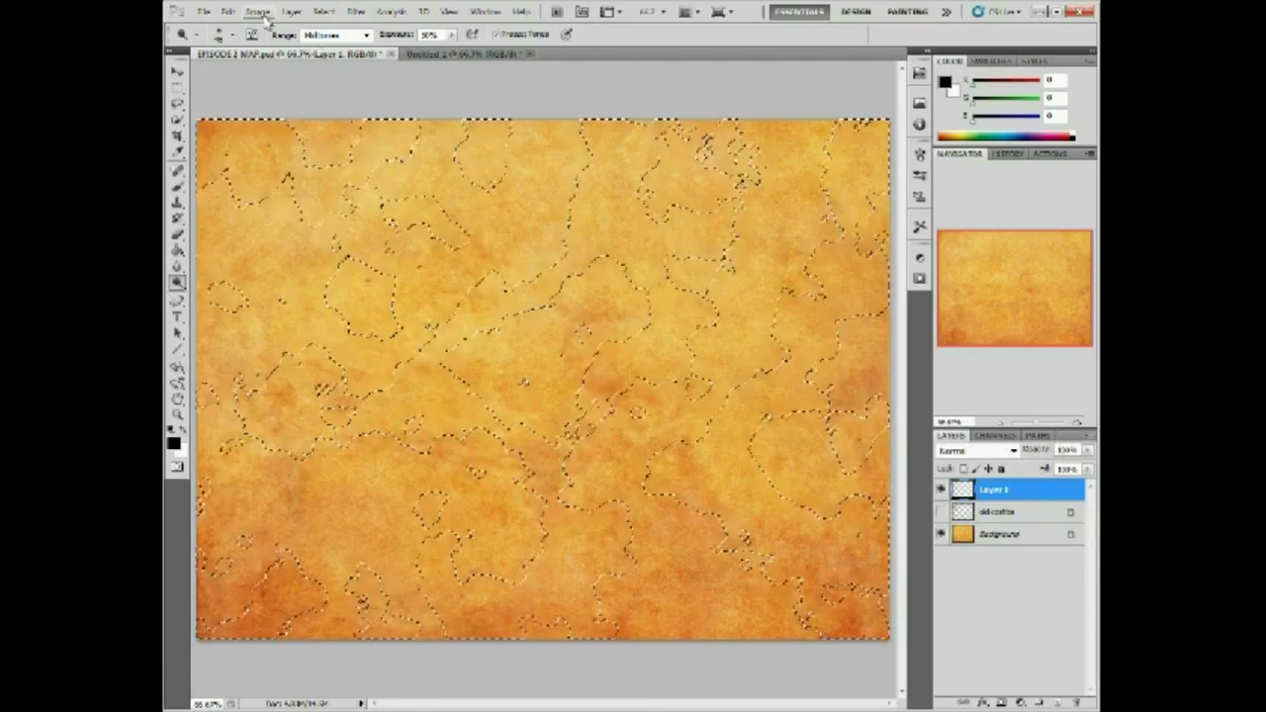
Set the foreground colour to black and undo the first trial stroke.
left_click(227, 11)
left_click(255, 280)
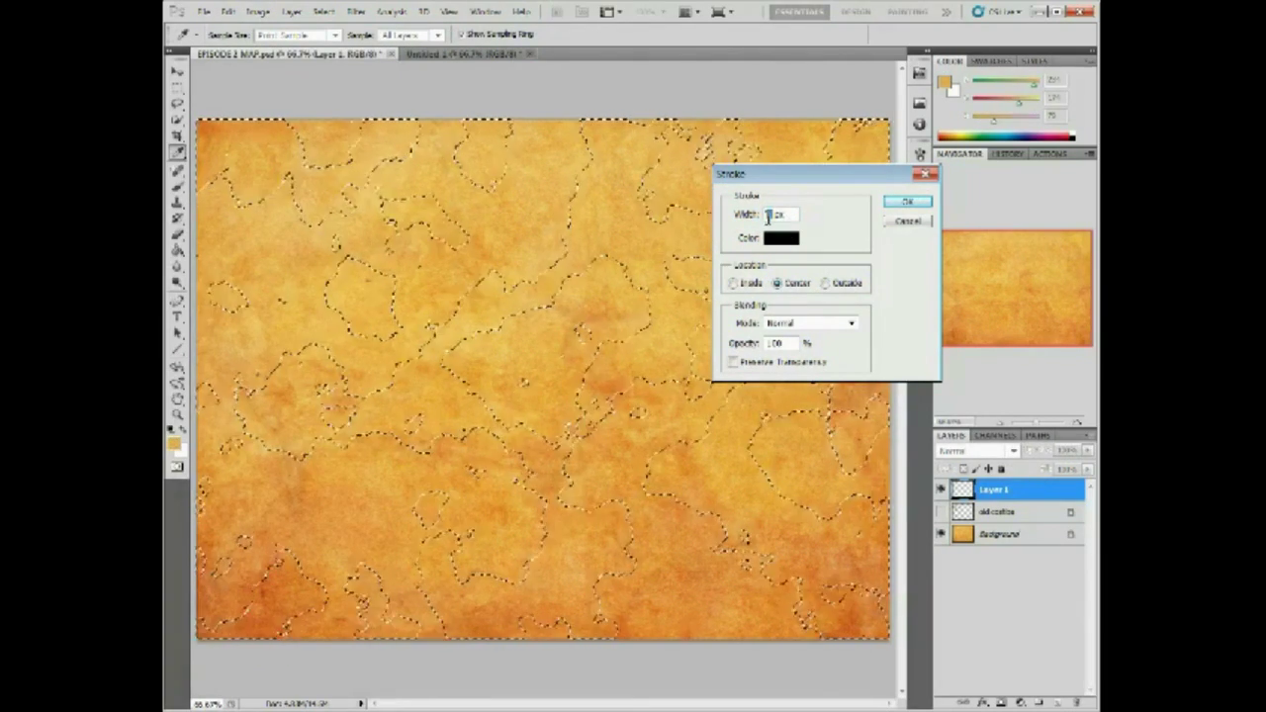
left_click(915, 203)
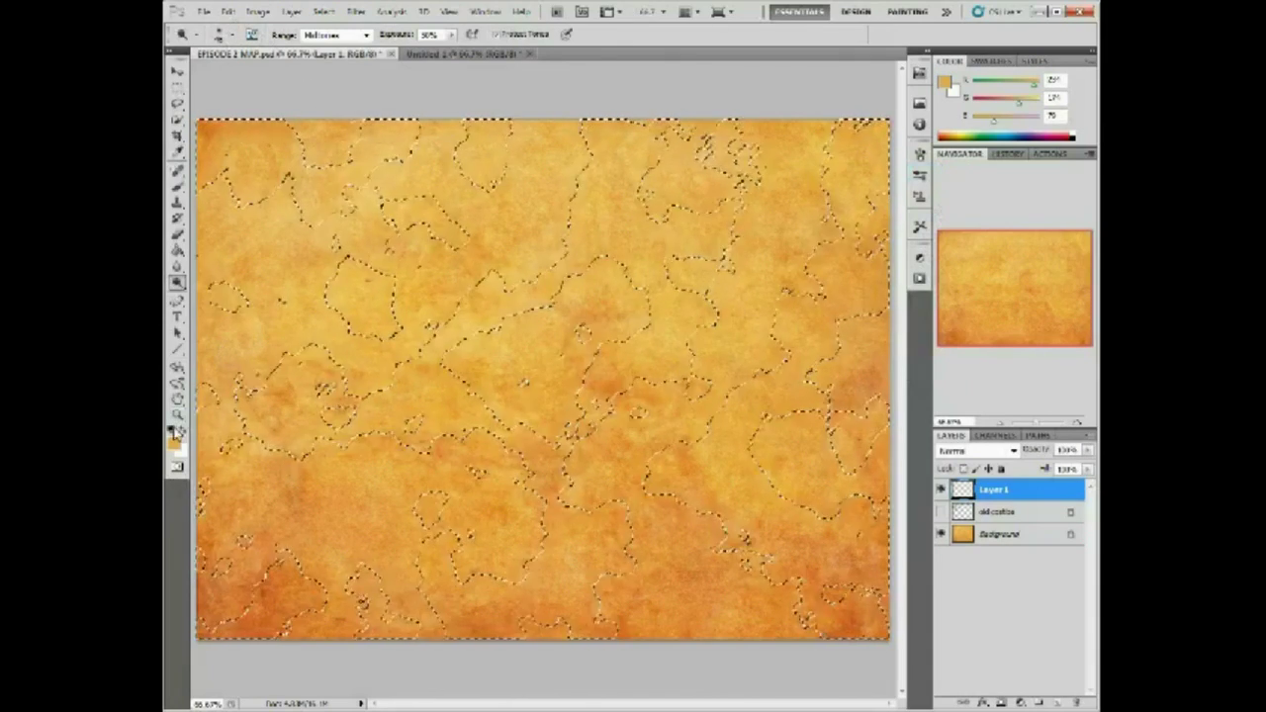
left_click(176, 450)
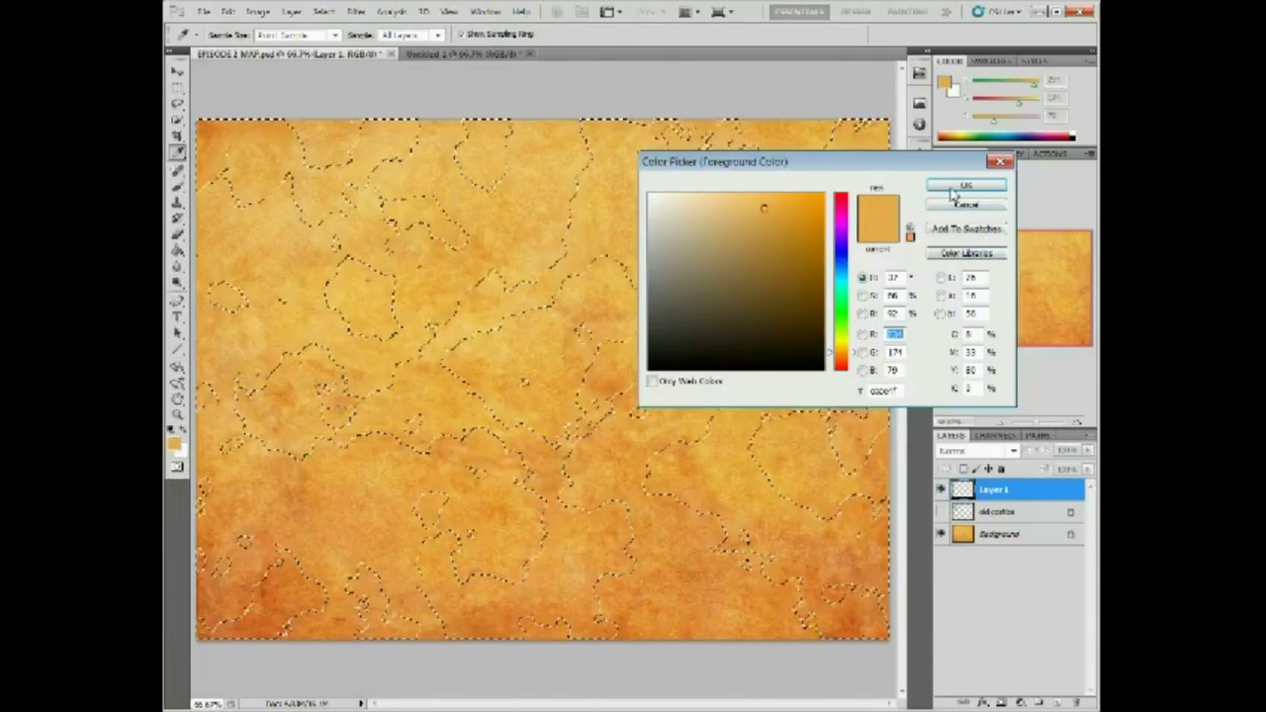
left_click(775, 358)
left_click(977, 187)
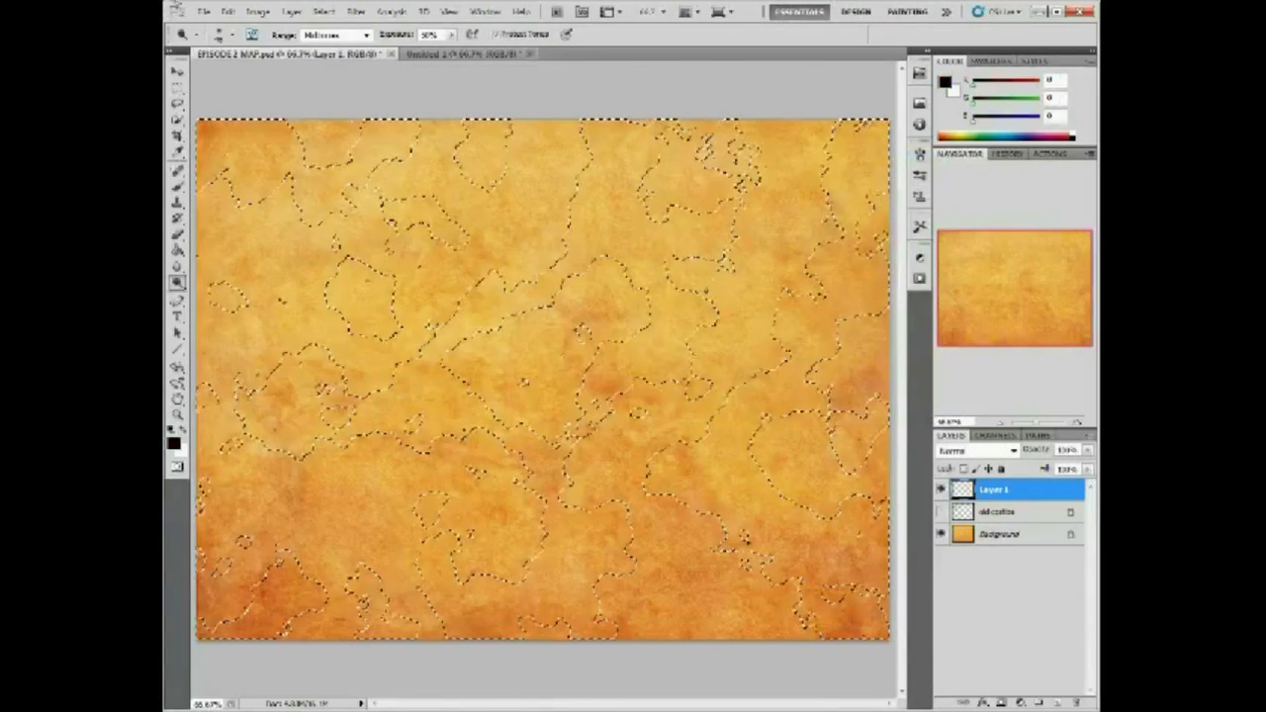
left_click(227, 11)
left_click(250, 30)
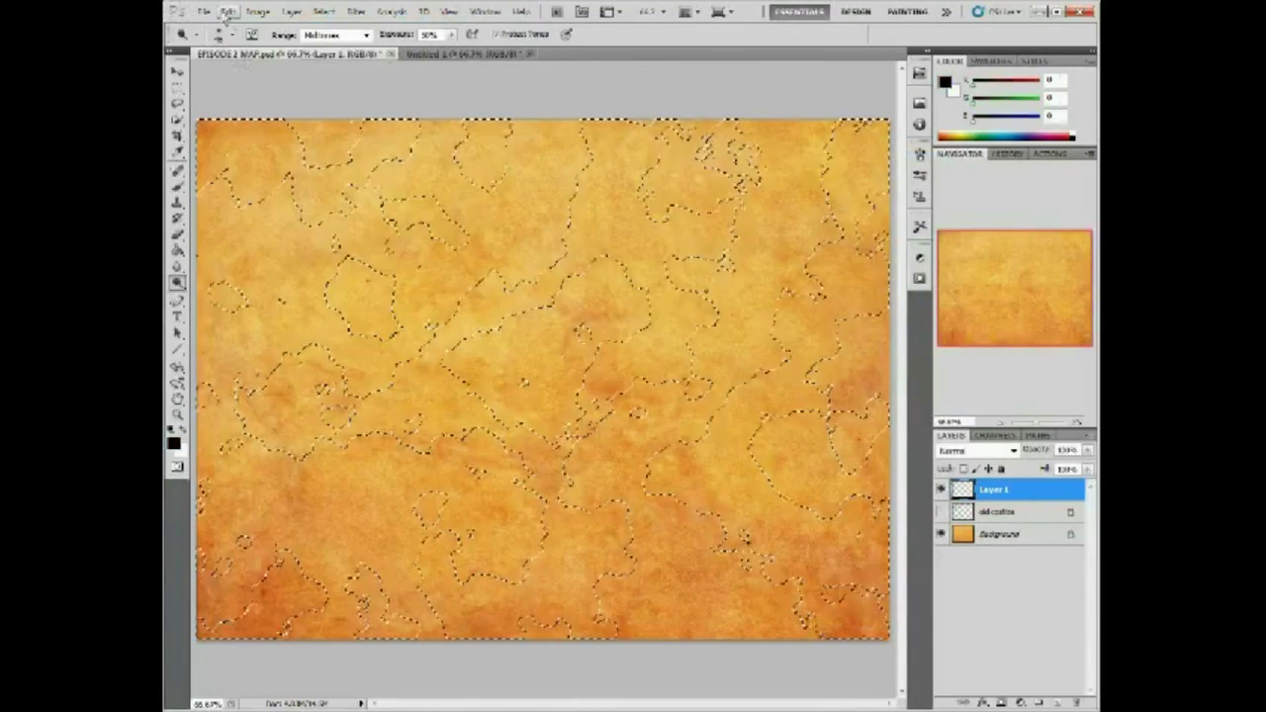
Stroke the land selection outlines in black with Center location.
left_click(267, 14)
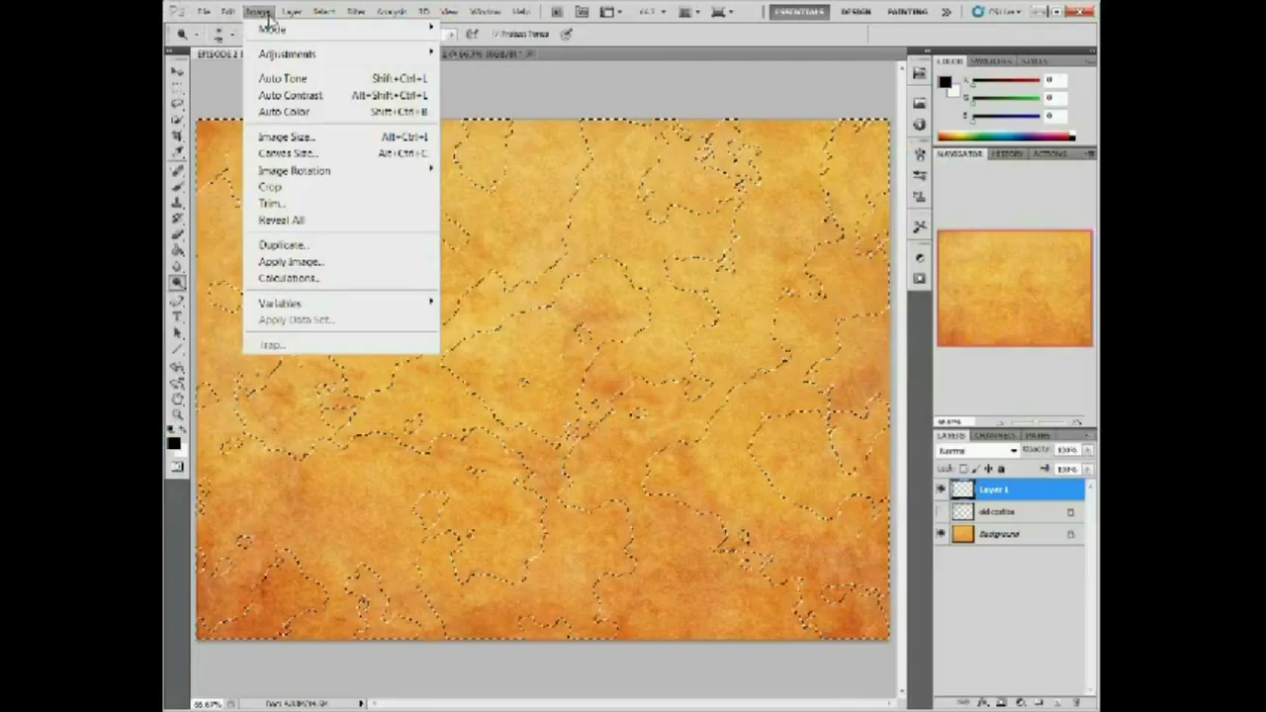
left_click(292, 12)
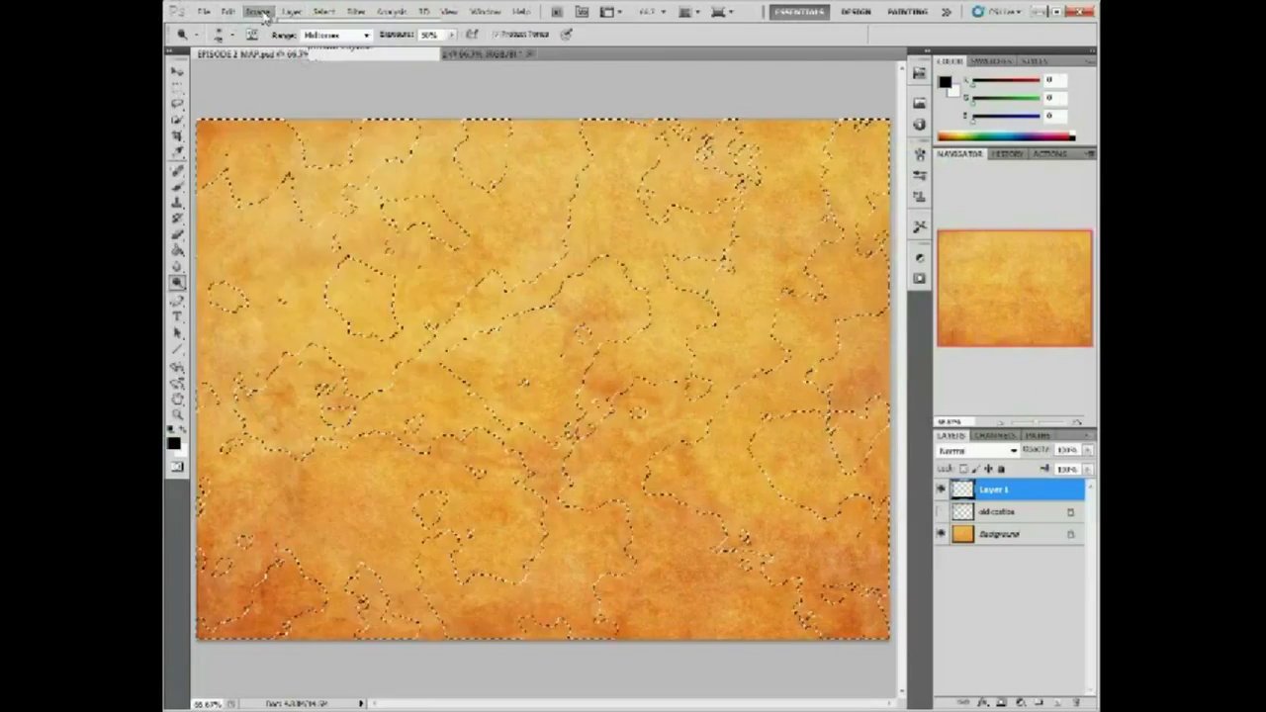
left_click(227, 12)
left_click(255, 280)
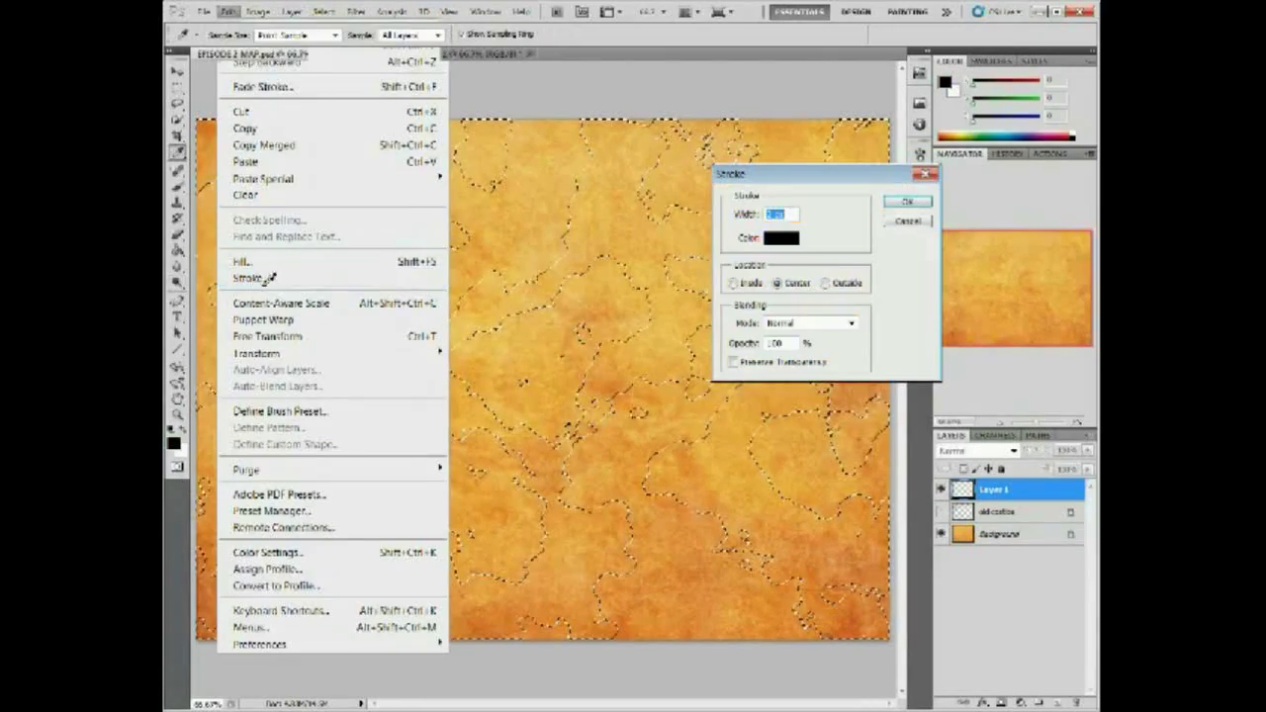
left_click(908, 203)
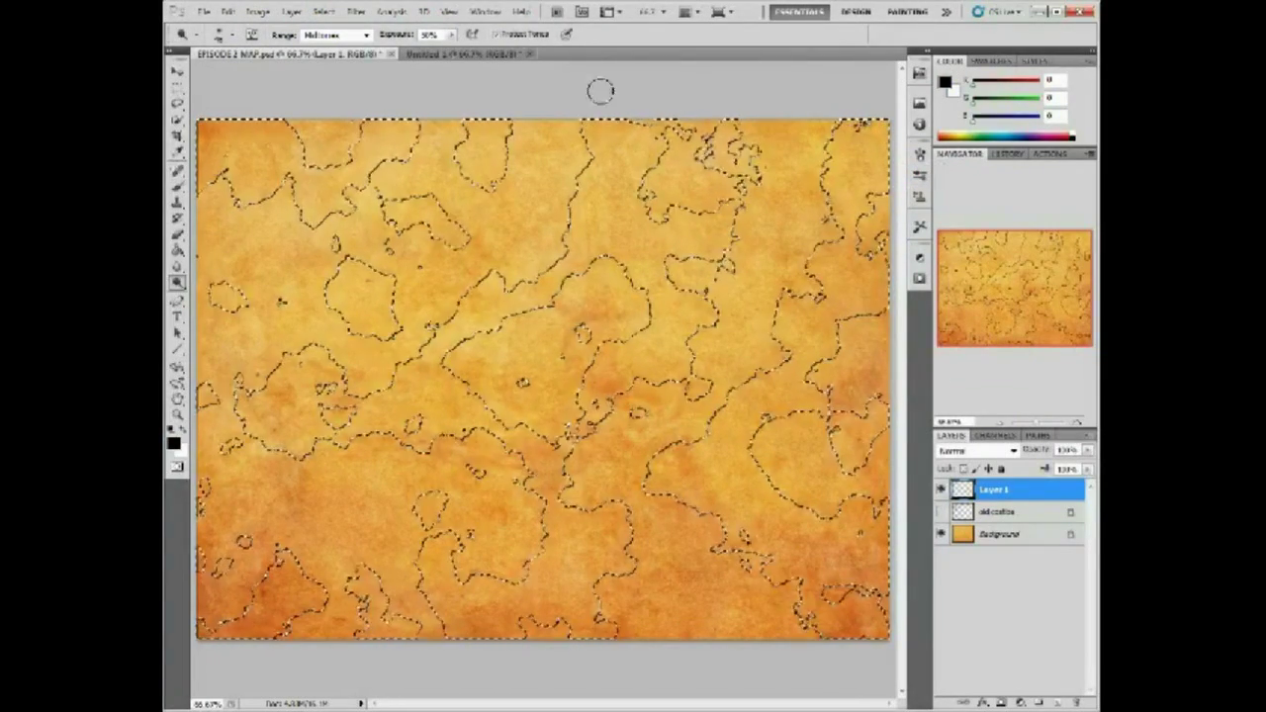
Expand the coastline selection by 4 pixels and stroke it in black again.
left_click(325, 11)
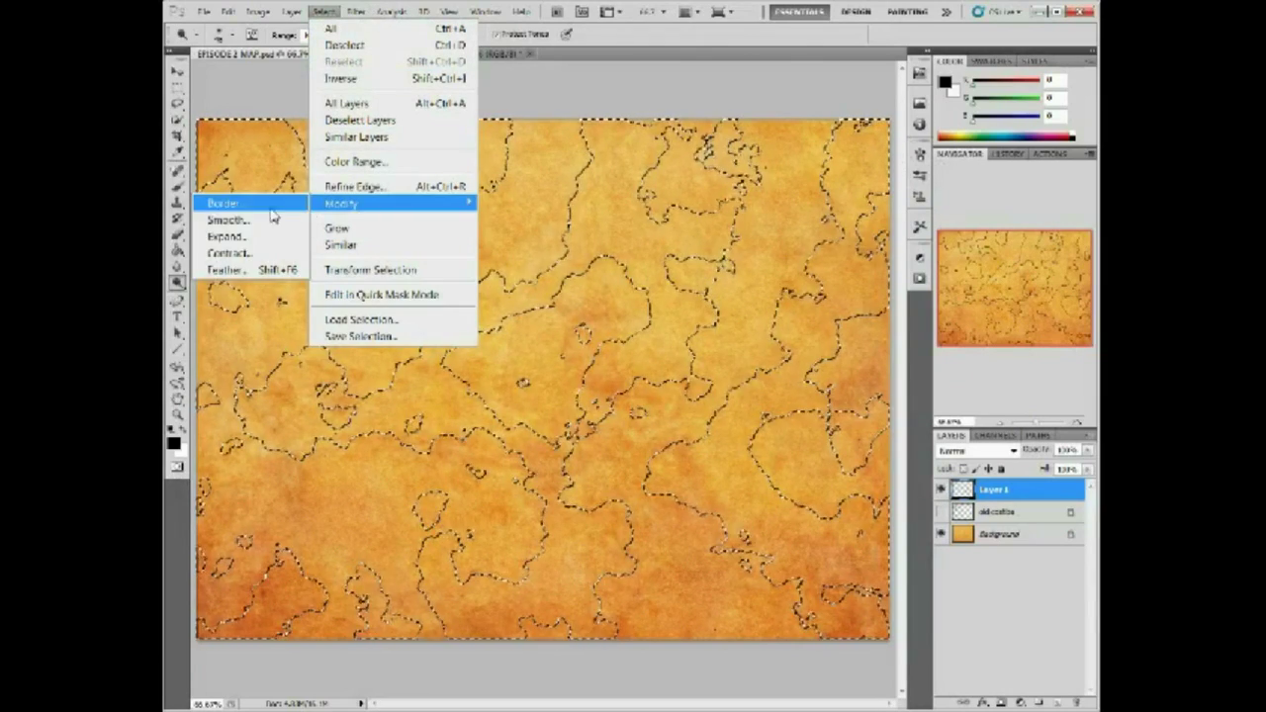
left_click(255, 238)
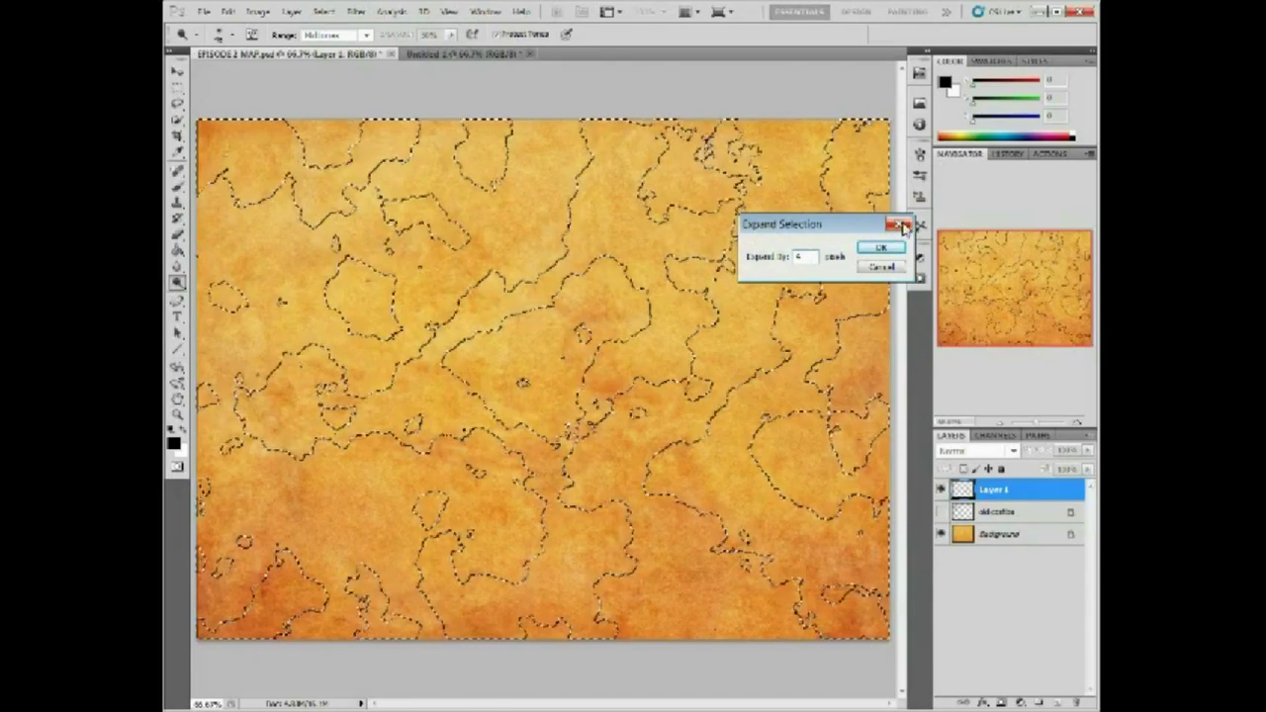
left_click(881, 249)
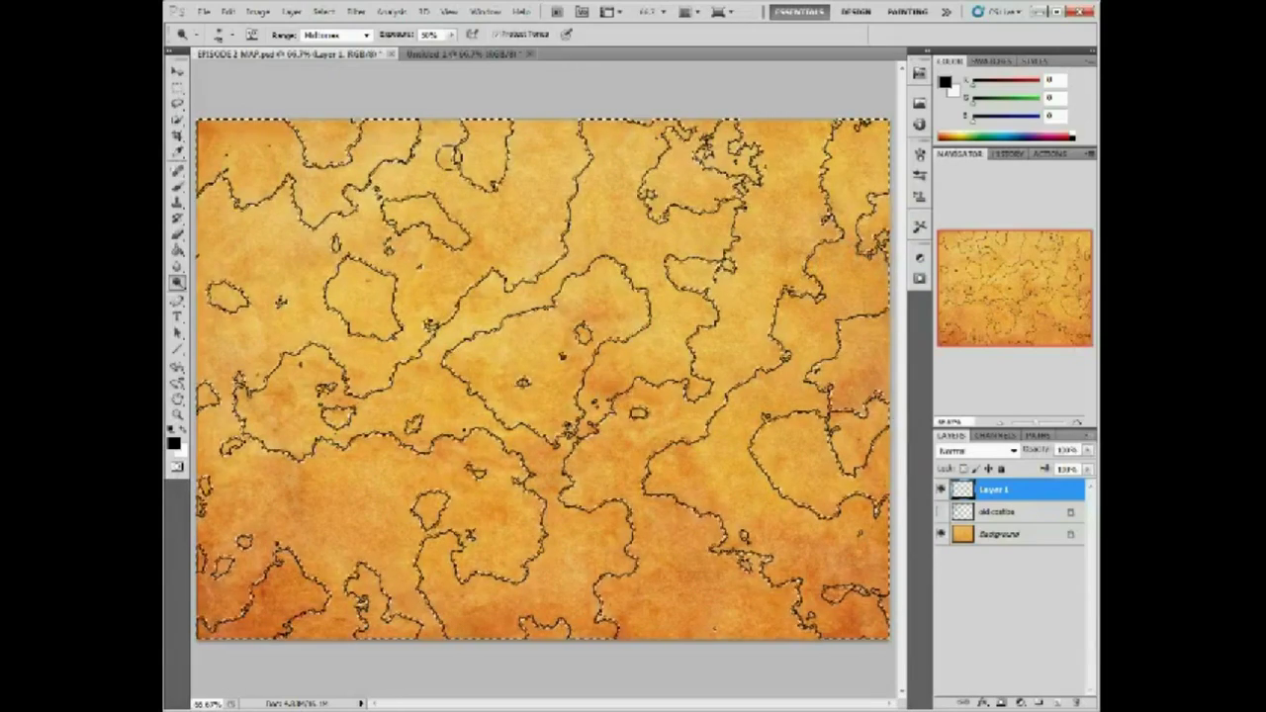
left_click(228, 12)
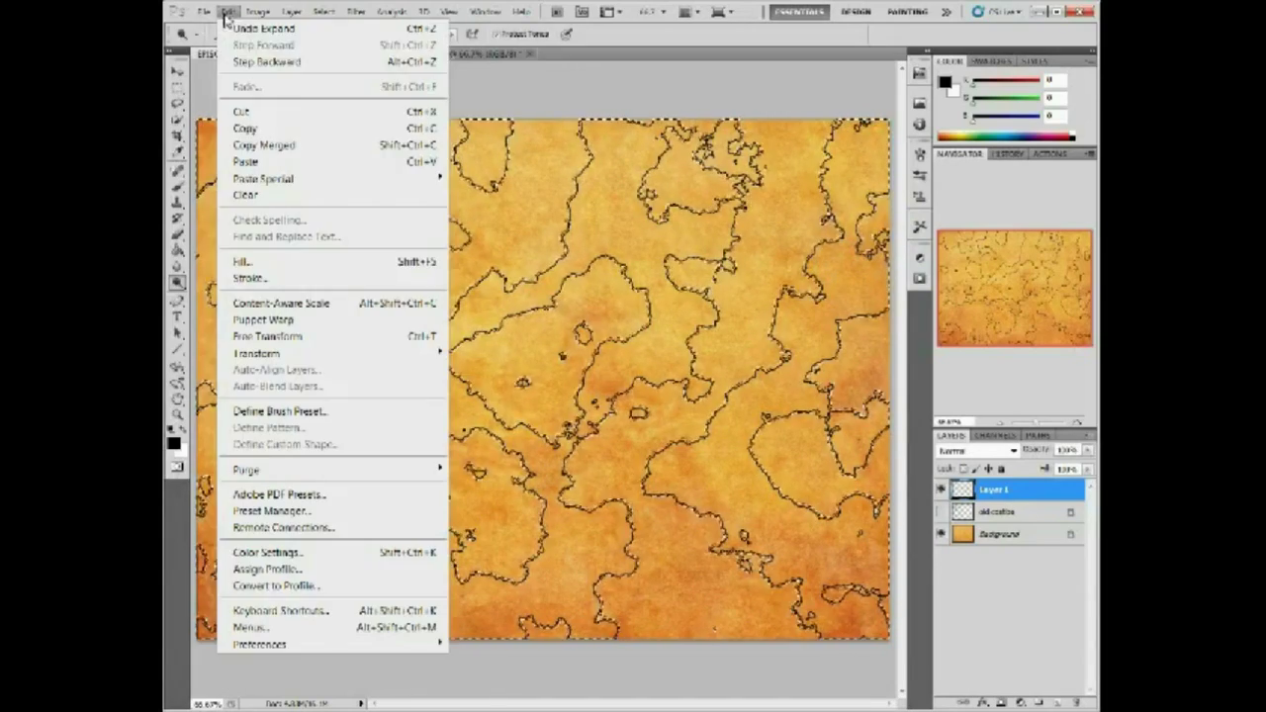
left_click(255, 280)
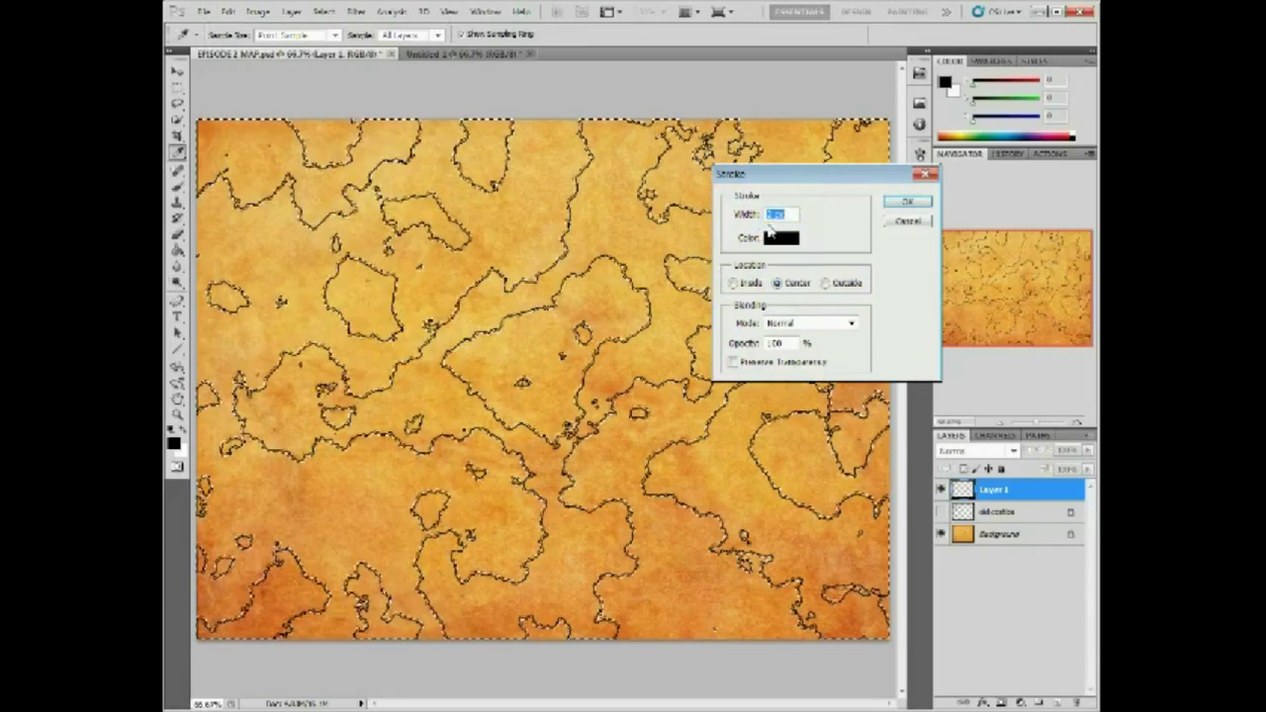
left_click(908, 204)
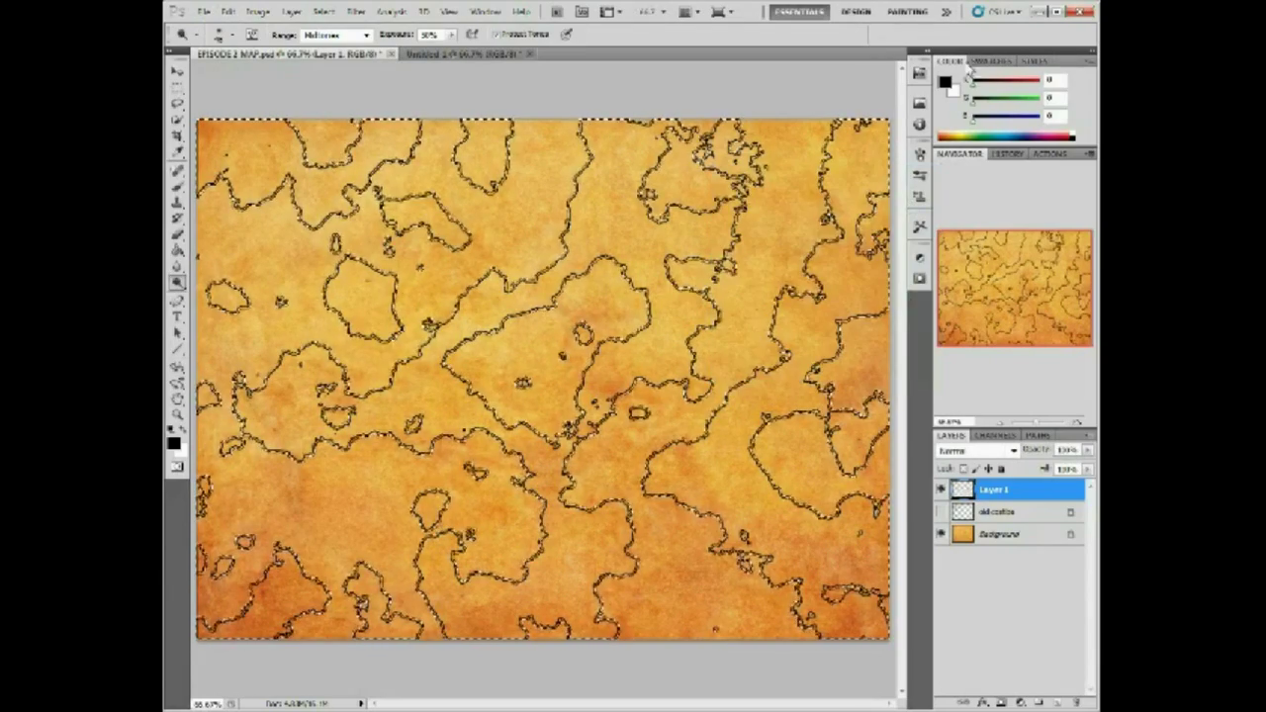
Expand the selection once more, add a second black stroke around the coastlines, then deselect.
left_click(260, 12)
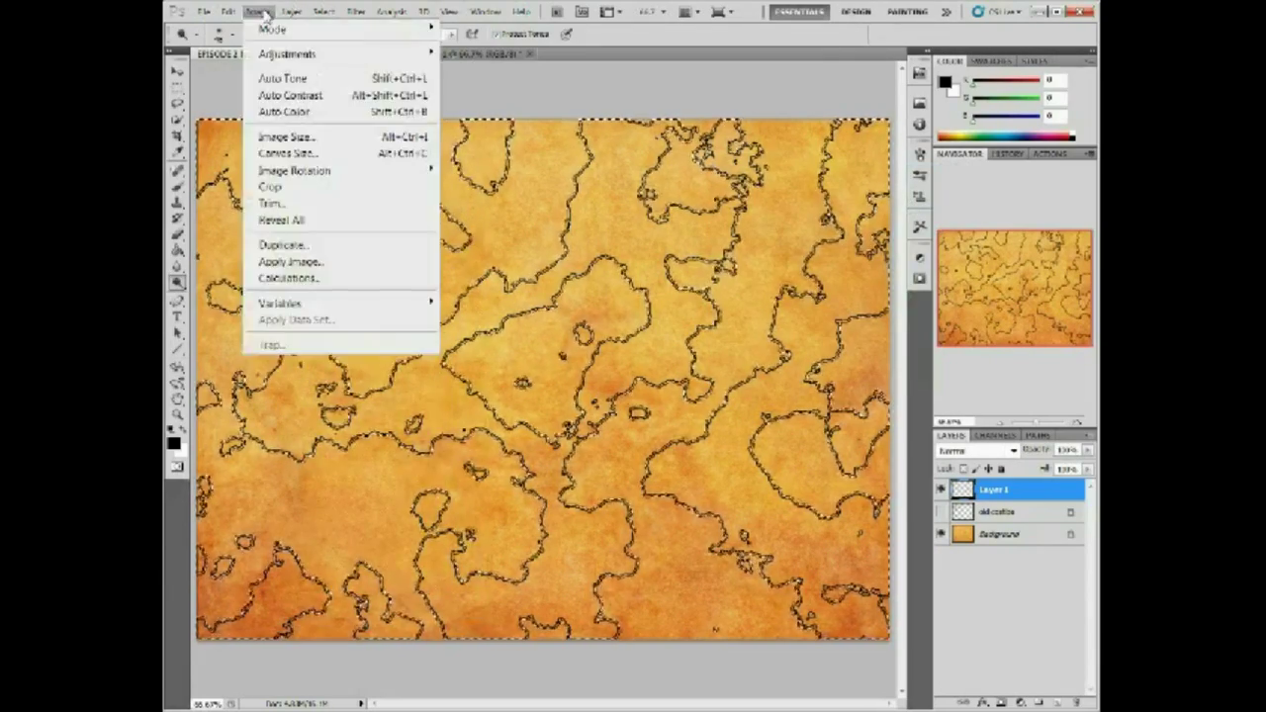
left_click(267, 13)
left_click(328, 14)
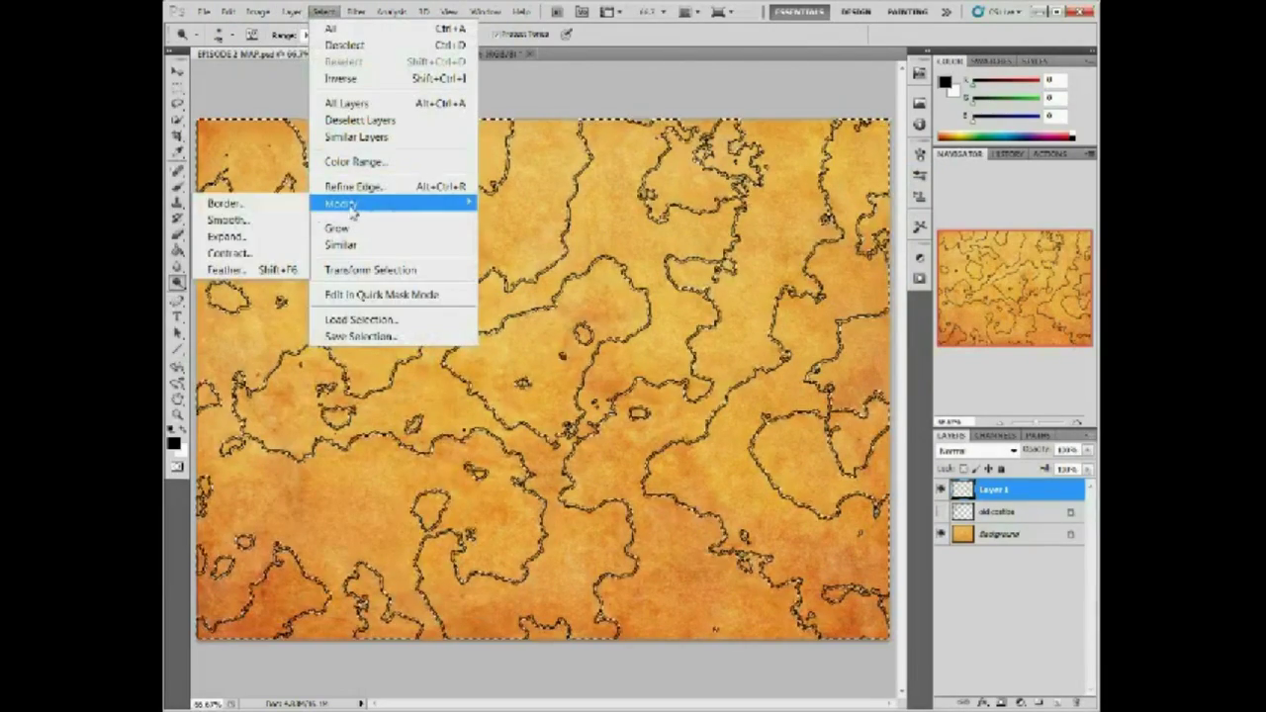
left_click(242, 240)
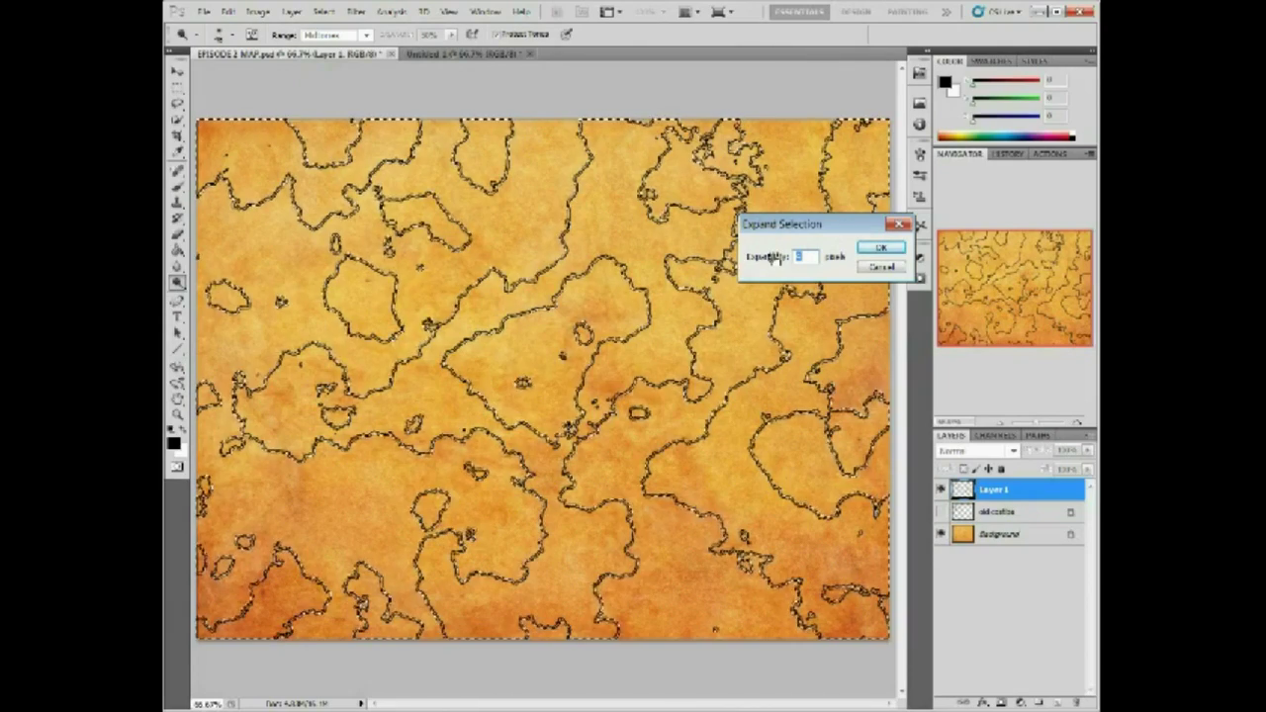
left_click(875, 252)
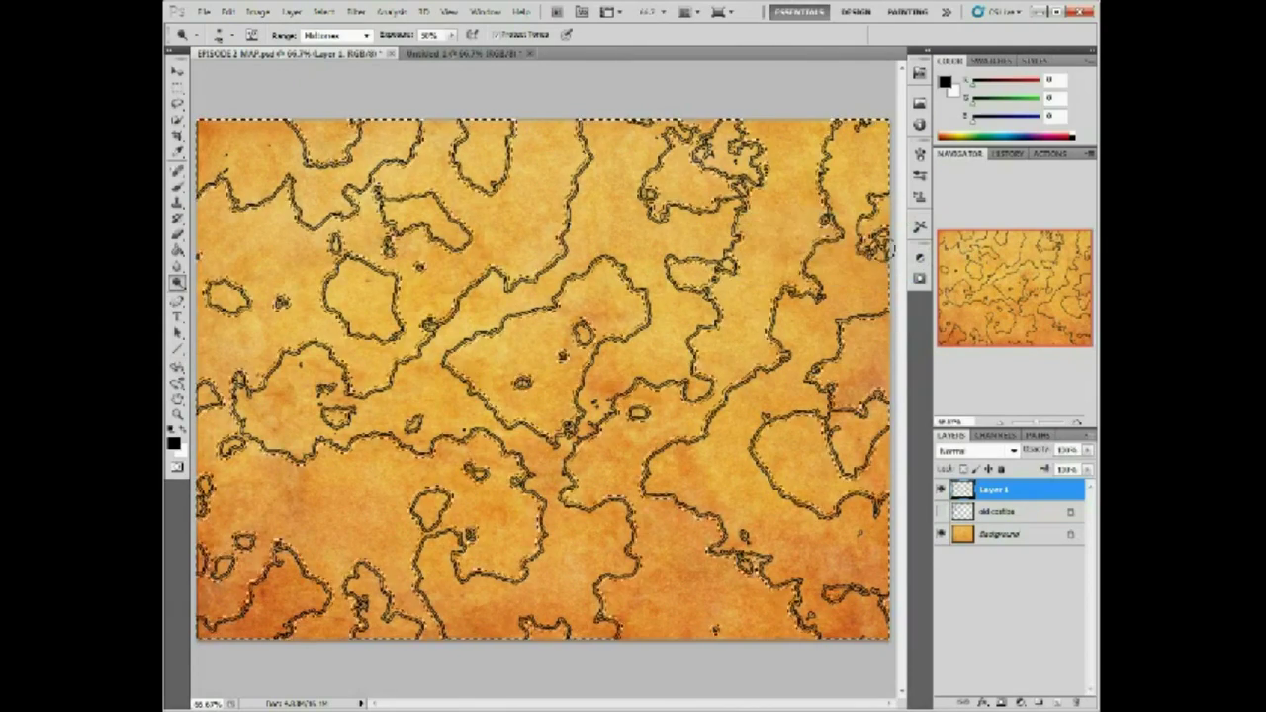
left_click(228, 11)
left_click(256, 283)
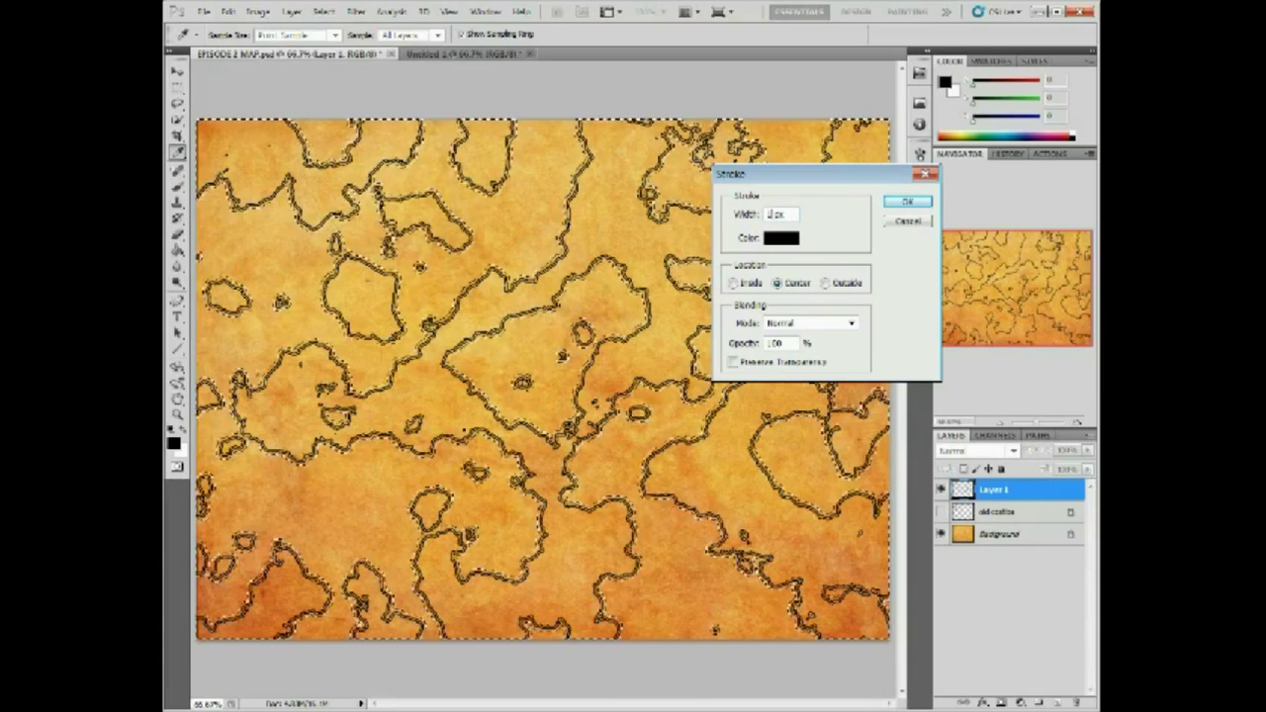
left_click(906, 204)
key("o")
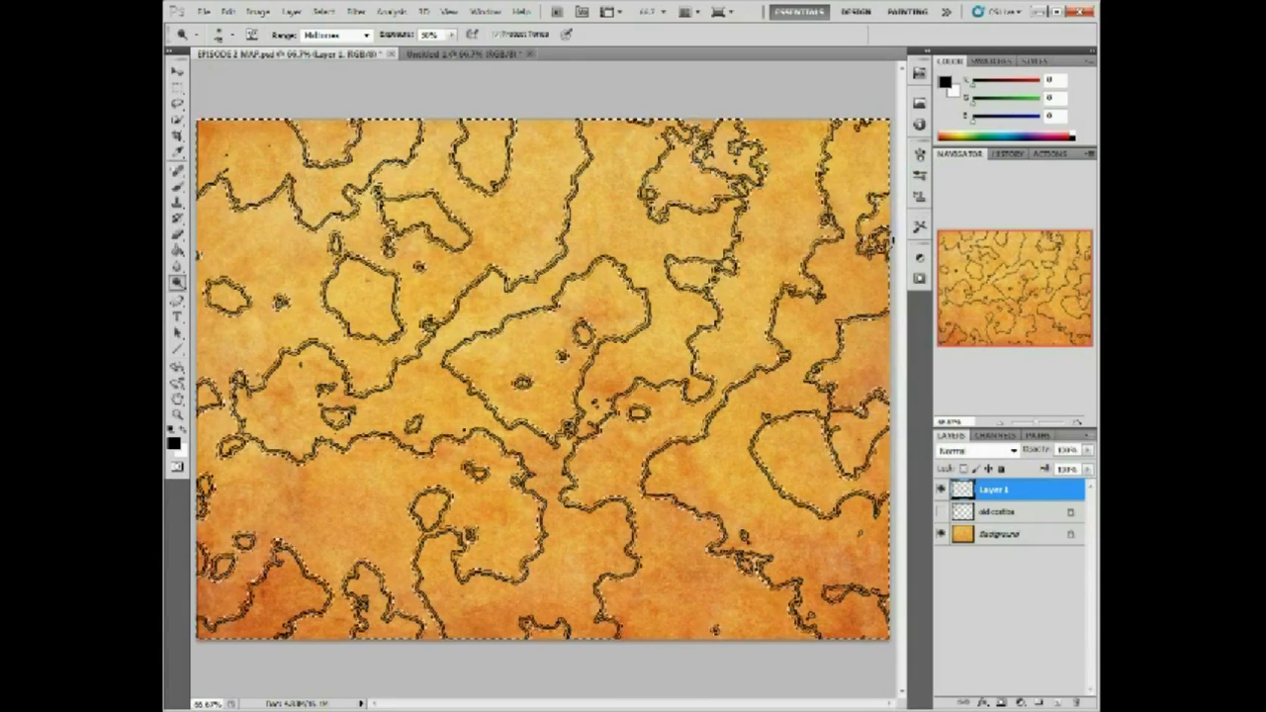
key("ctrl+d")
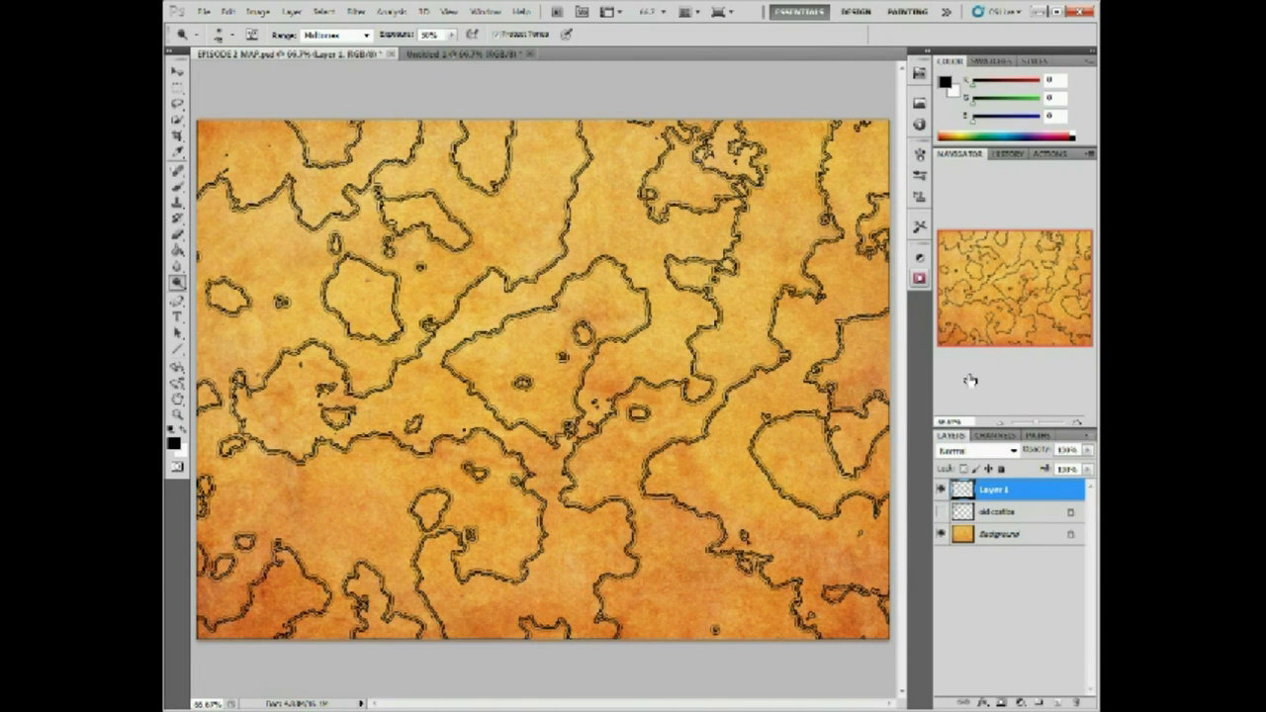
Lock Layer 1's transparency and add monochromatic noise of about 171.87% to the coastlines.
left_click(964, 470)
left_click(356, 12)
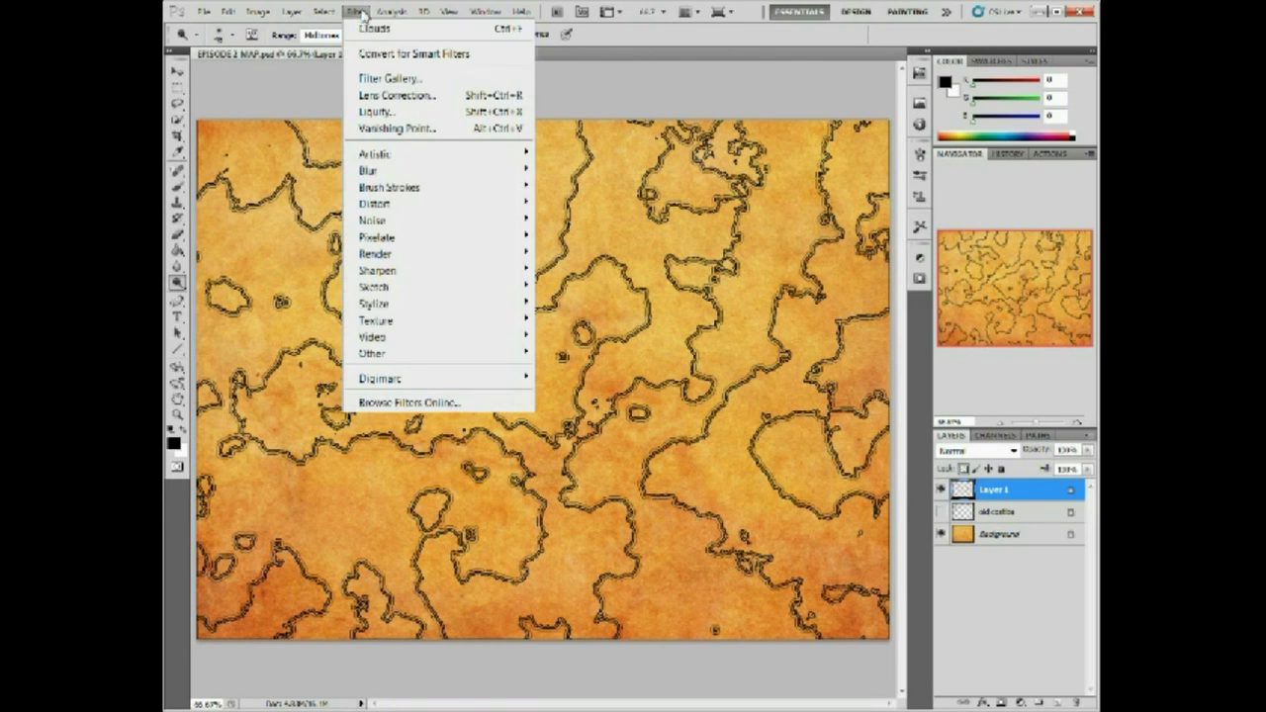
mouse_move(386, 219)
left_click(278, 221)
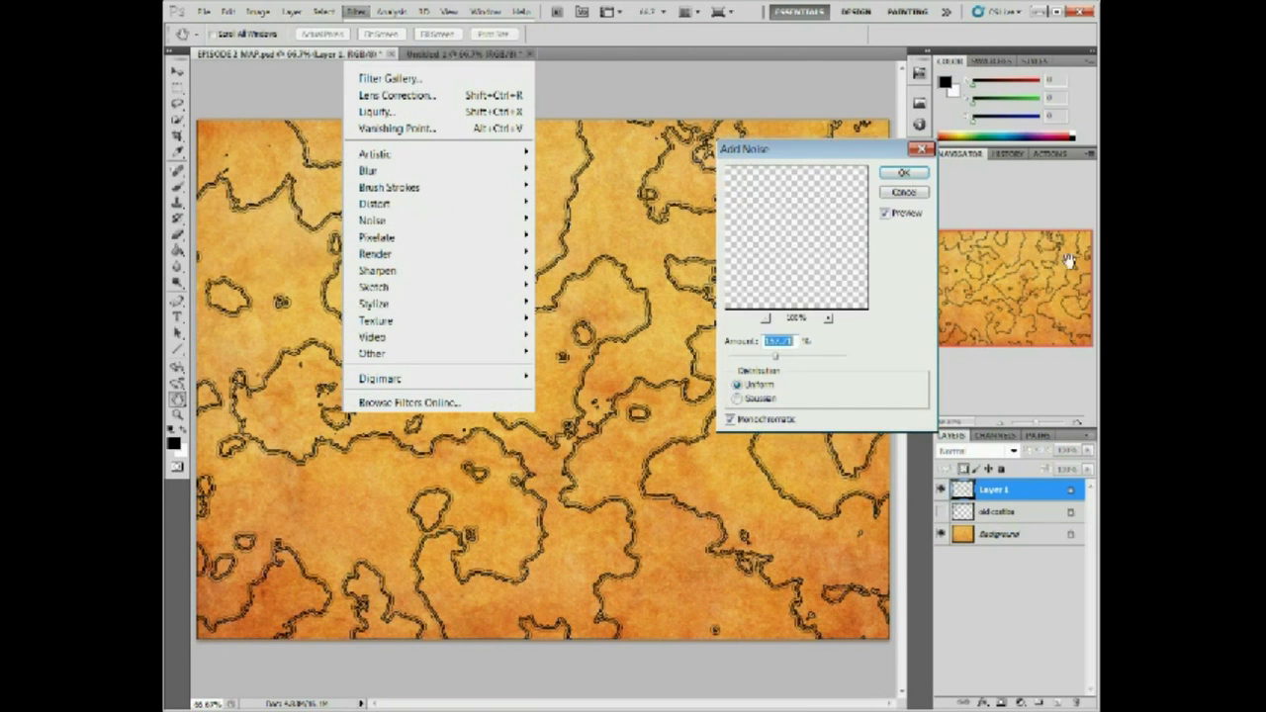
mouse_move(777, 364)
left_mouse_down()
mouse_move(805, 342)
mouse_move(781, 362)
left_mouse_up()
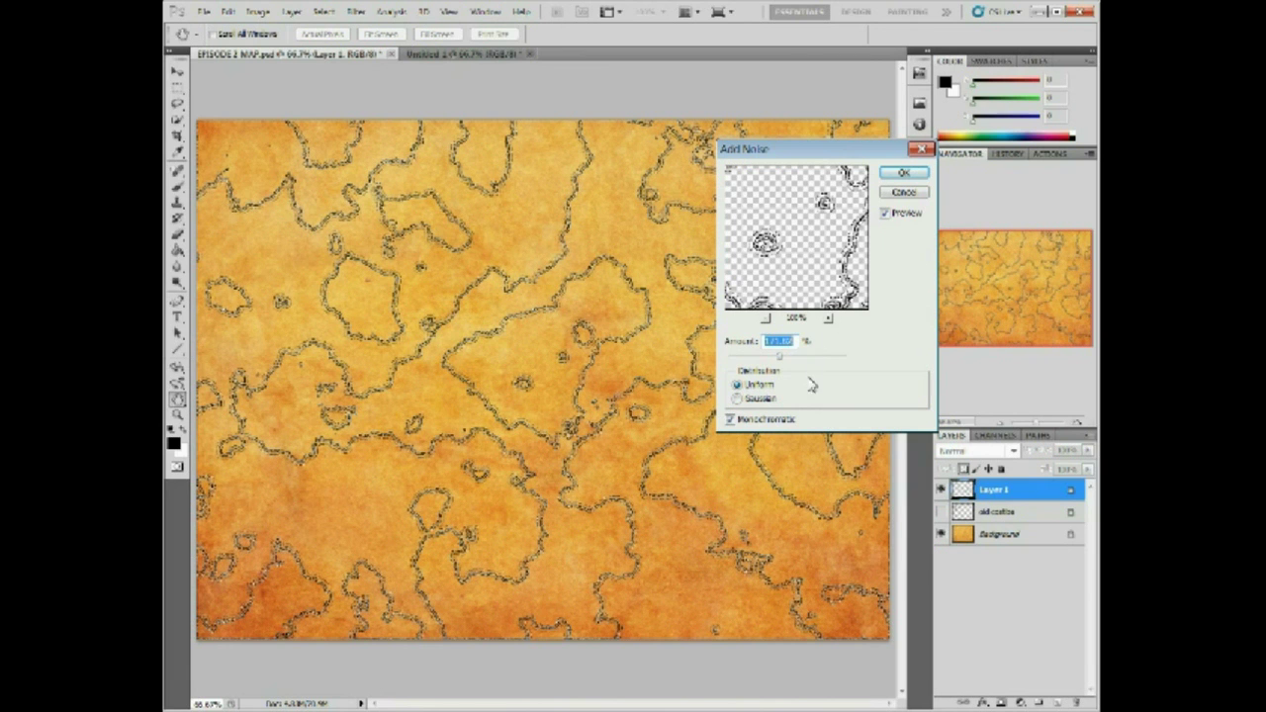
left_click(729, 421)
left_click(729, 420)
left_click(631, 525)
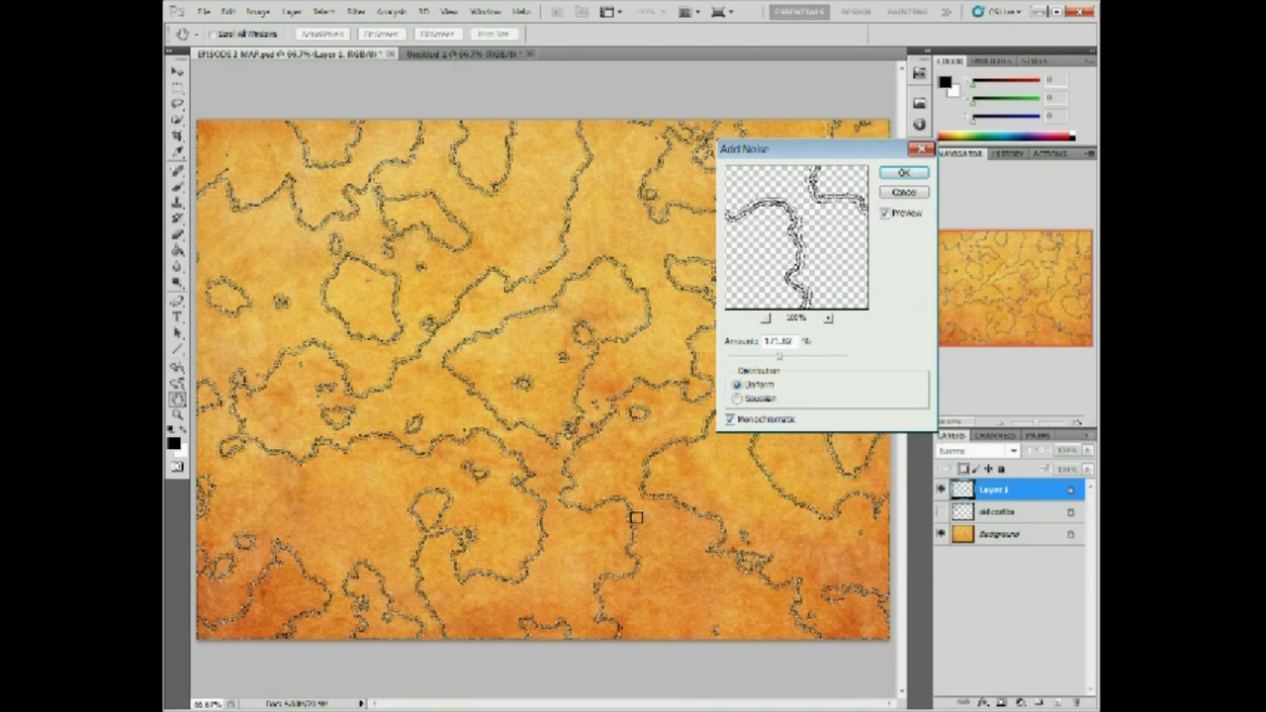
left_click(903, 172)
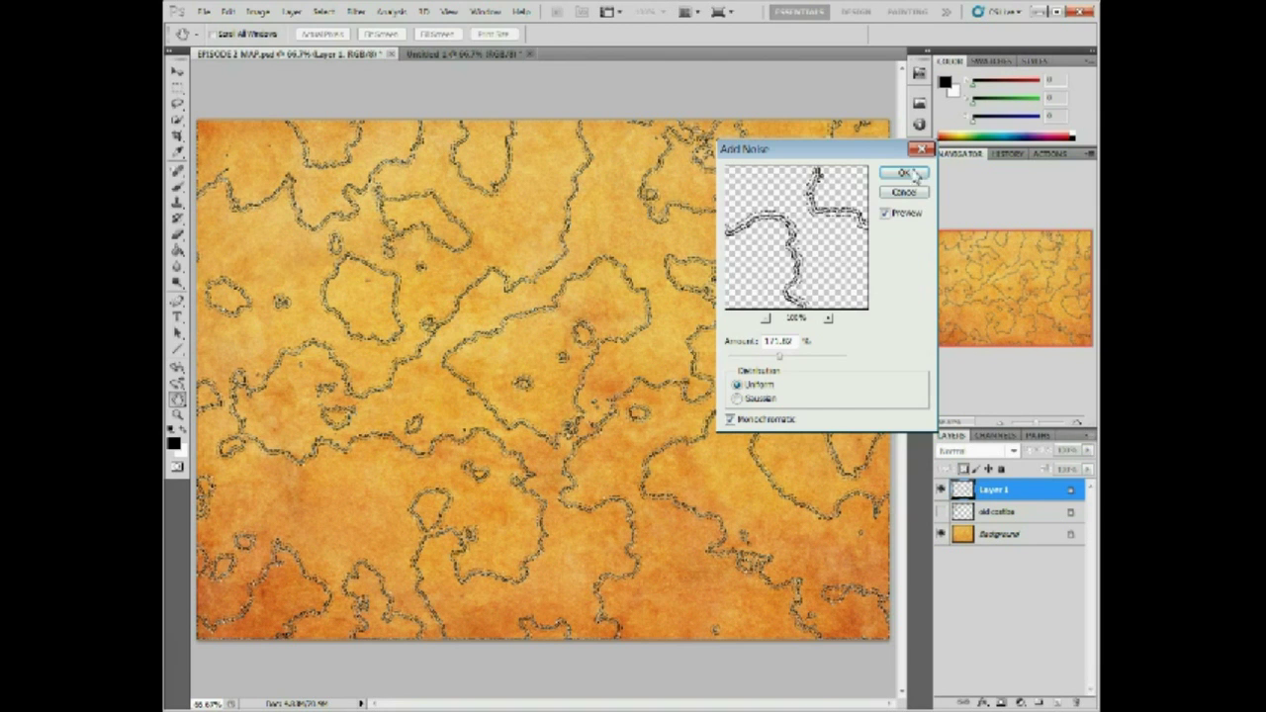
Set Layer 1's blend mode to Multiply.
key("o")
left_click(1013, 450)
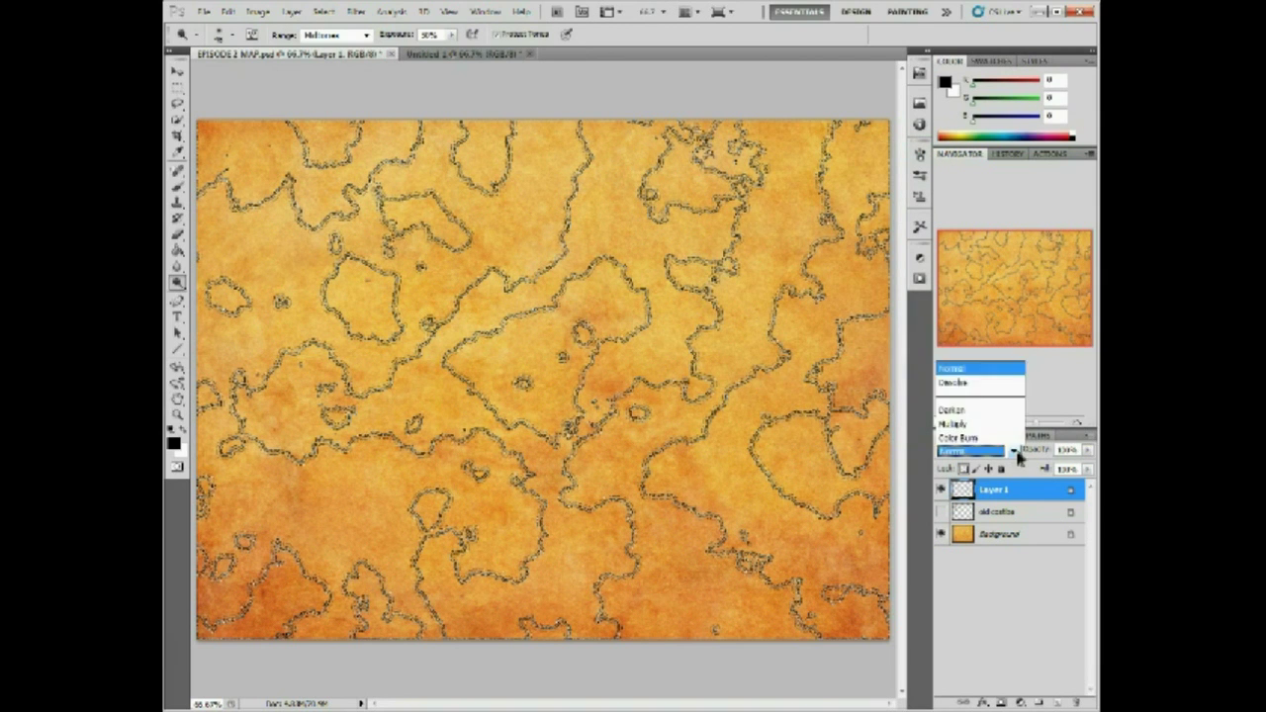
left_click(982, 63)
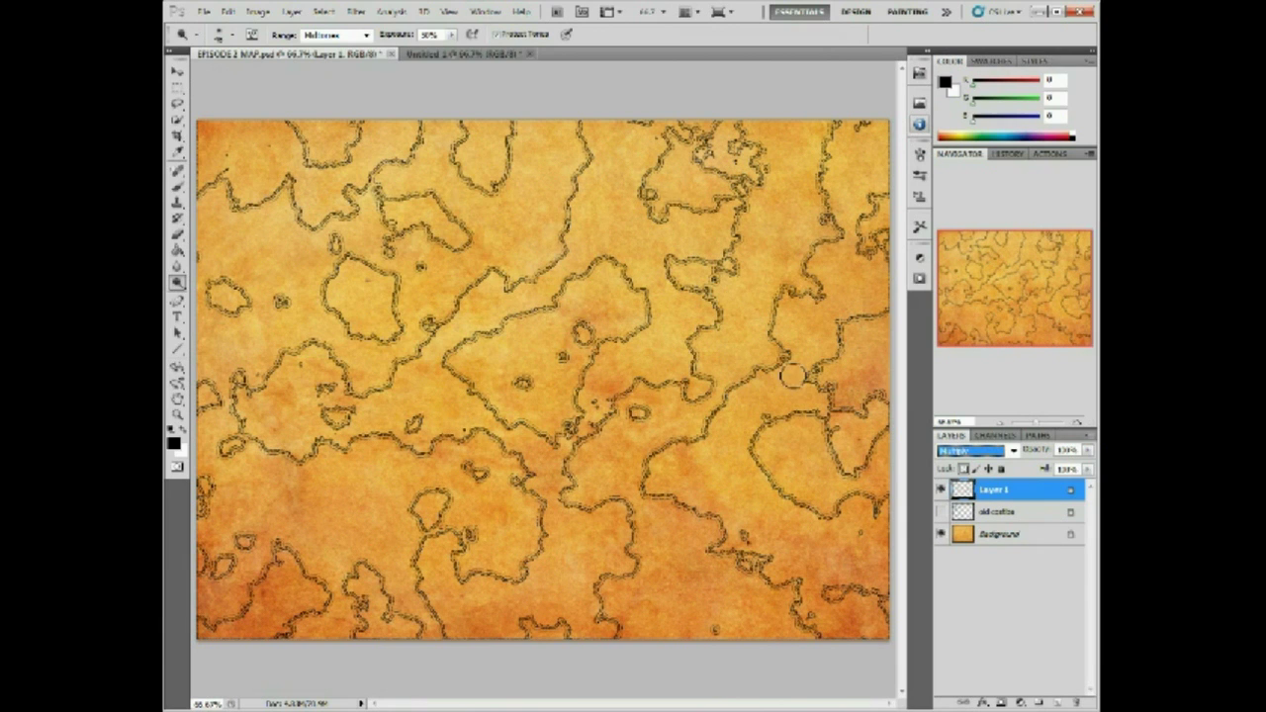
left_click(354, 12)
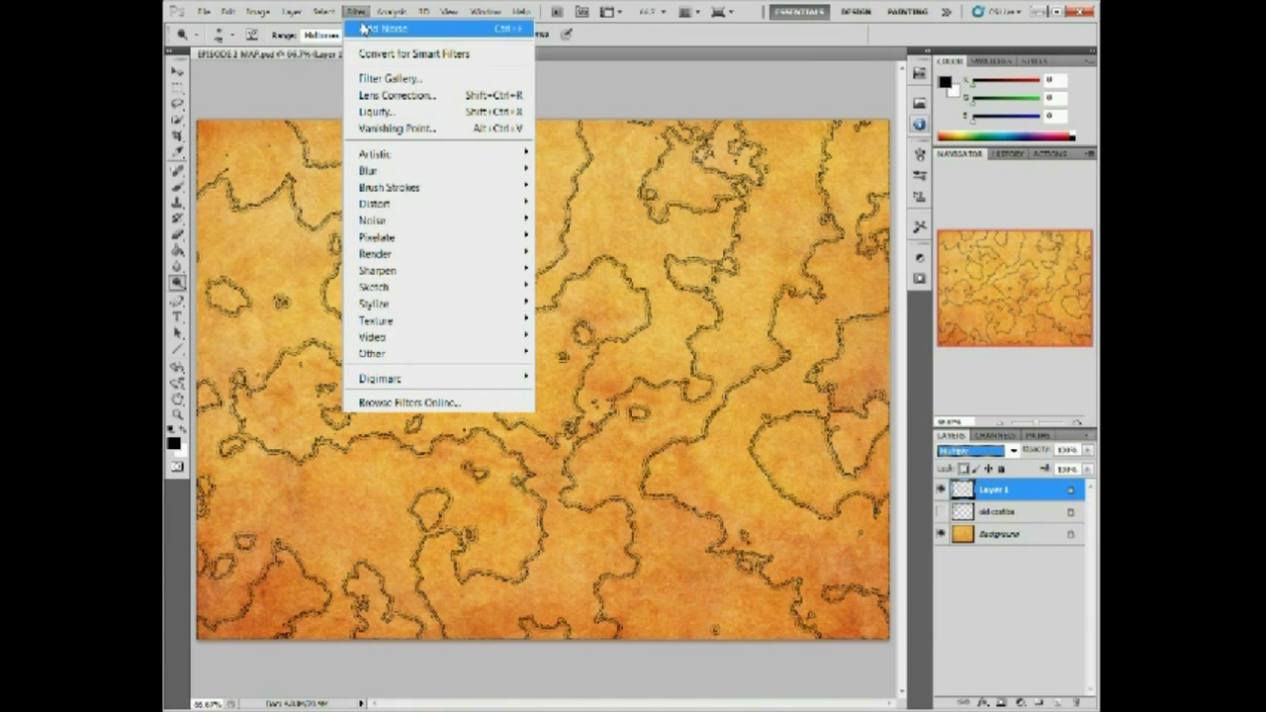
Apply a Median filter with a 1-pixel radius to the speckled coastlines on Layer 1.
mouse_move(374, 220)
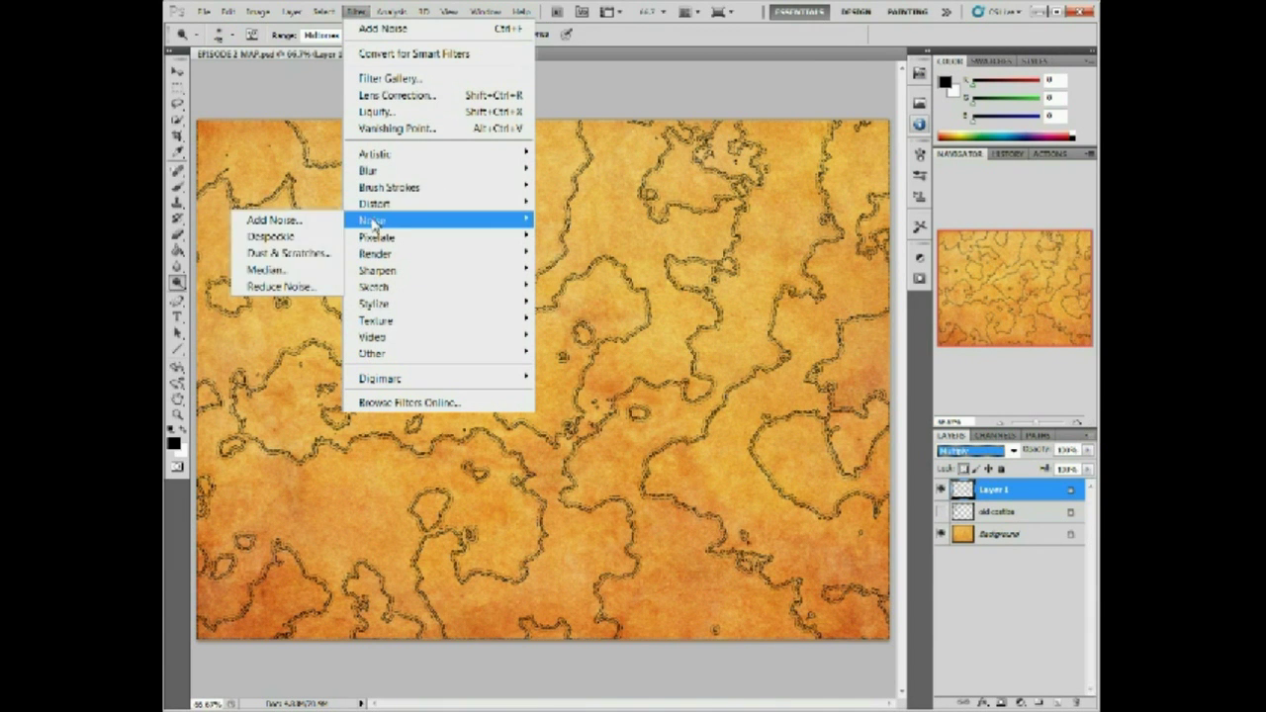
left_click(254, 269)
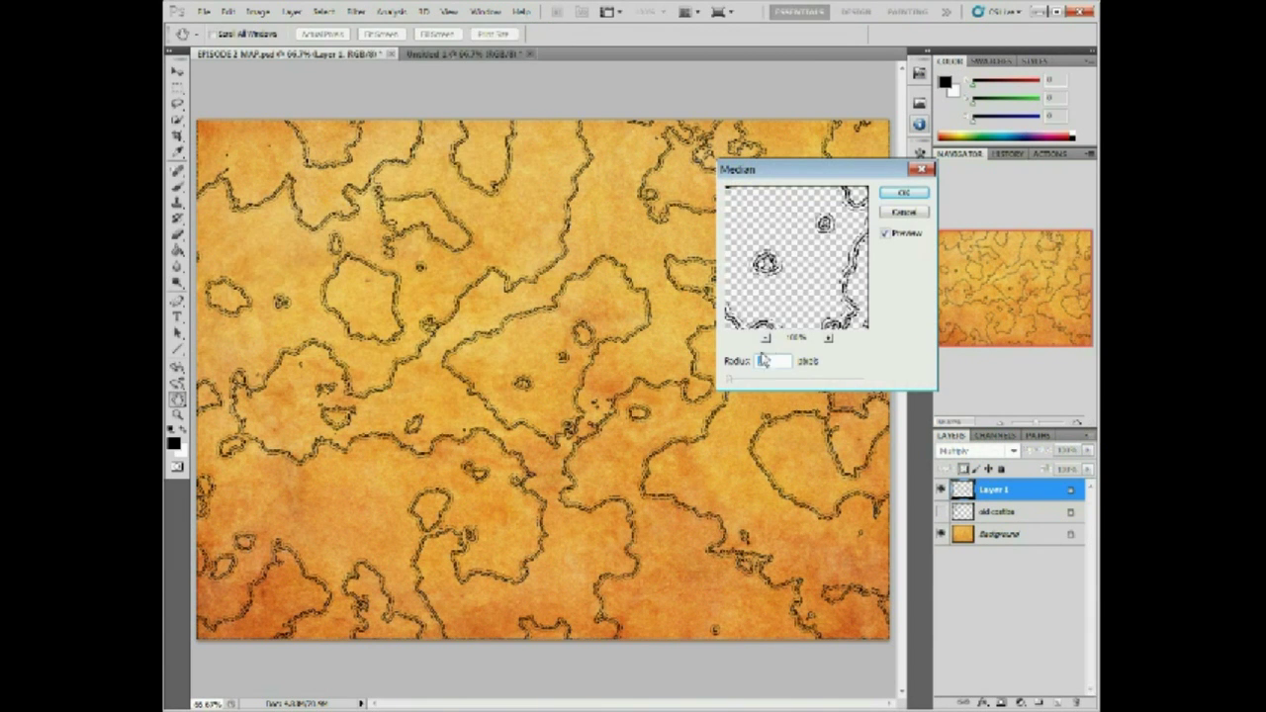
type("2")
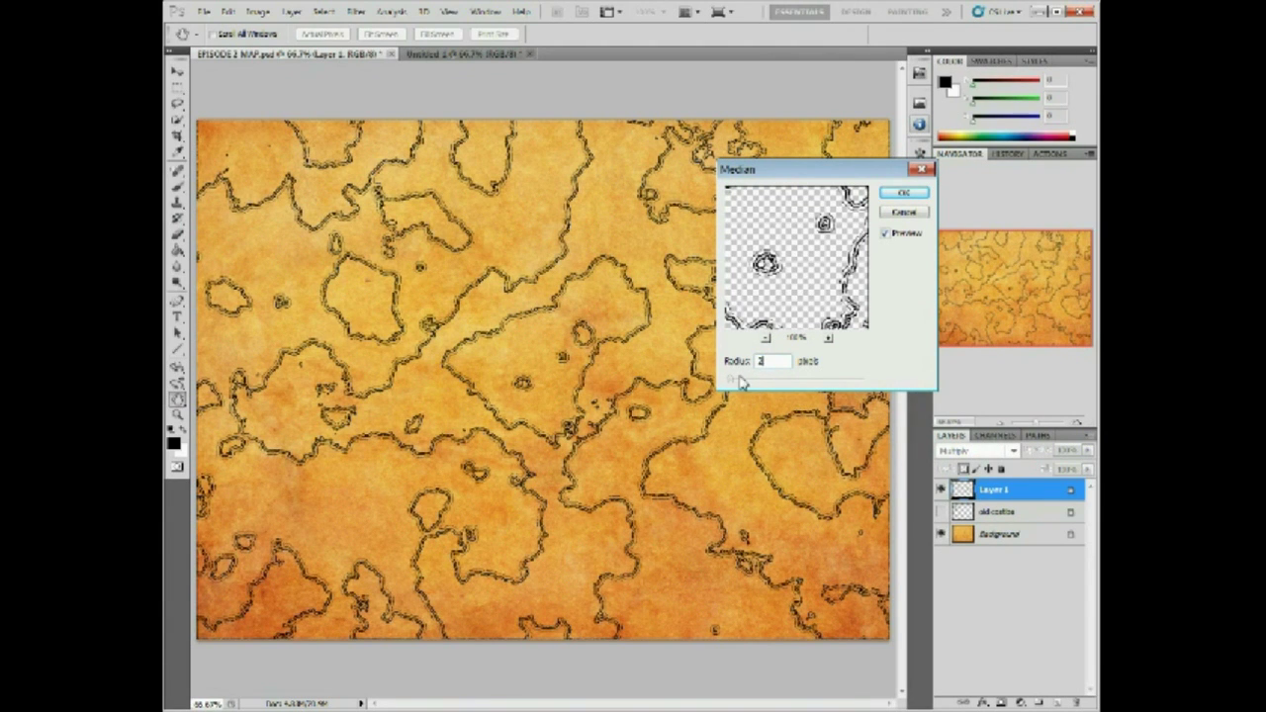
left_click_drag(735, 384, 726, 384)
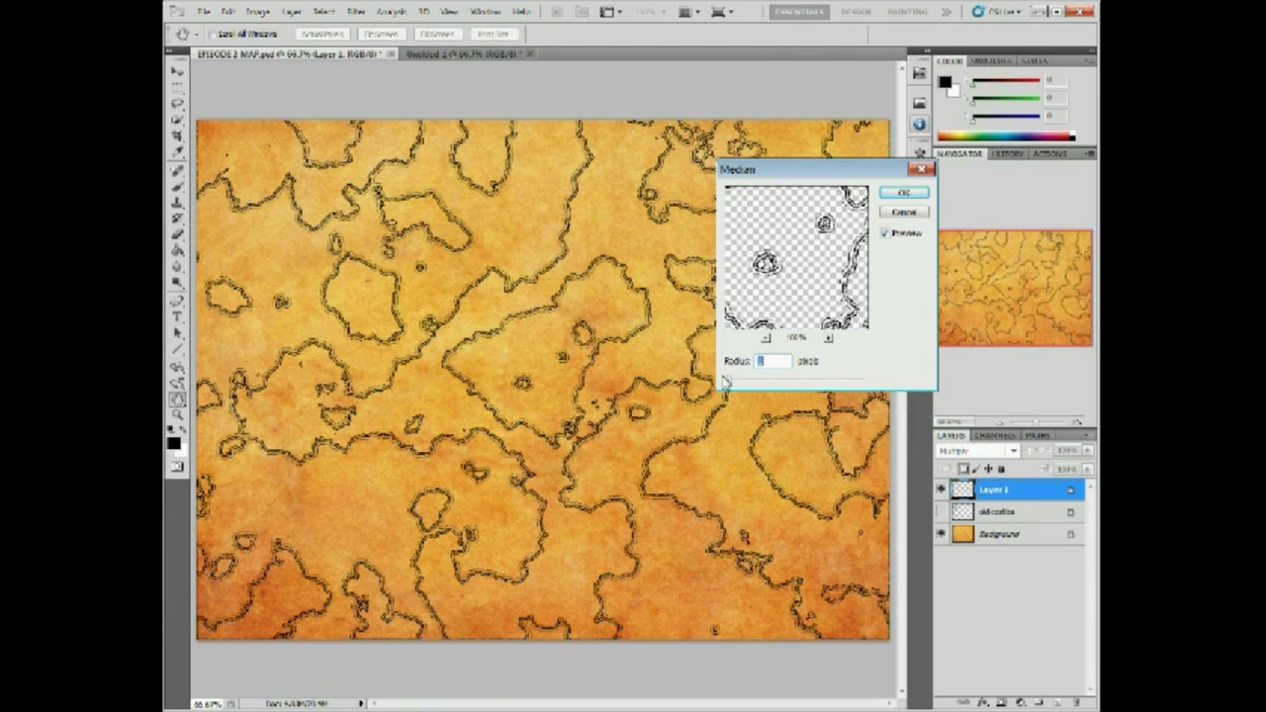
left_click(904, 193)
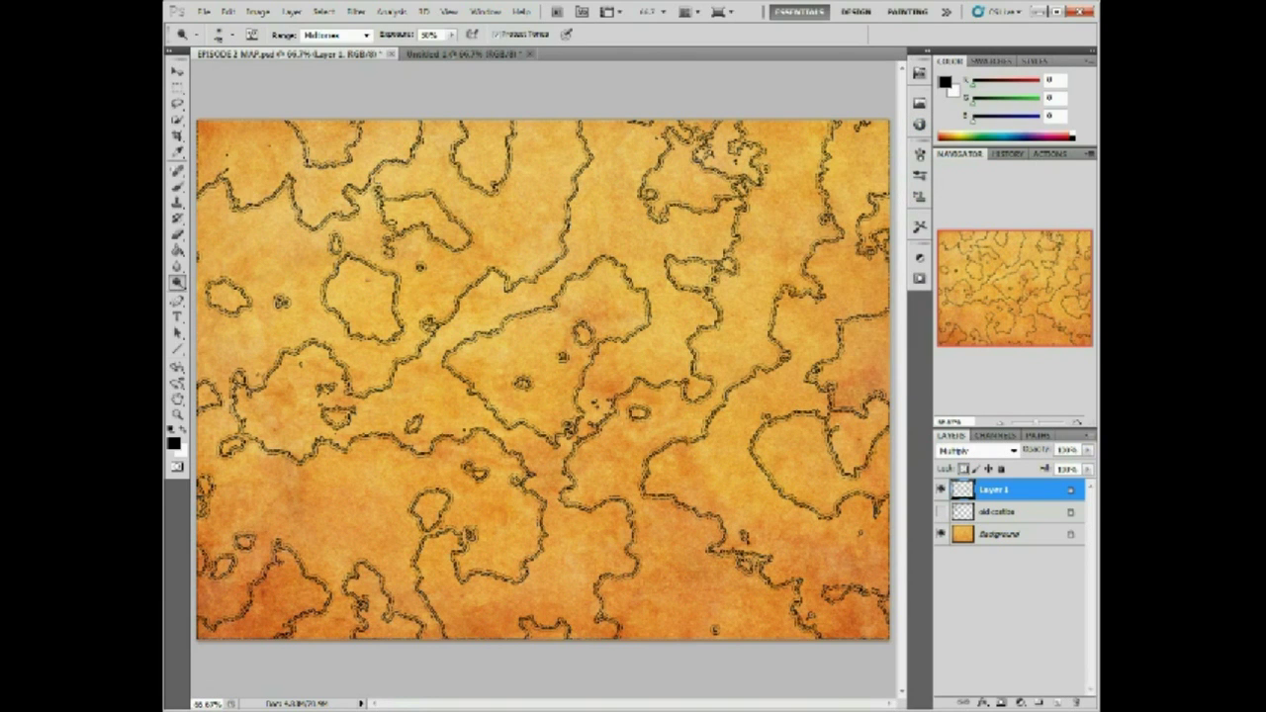